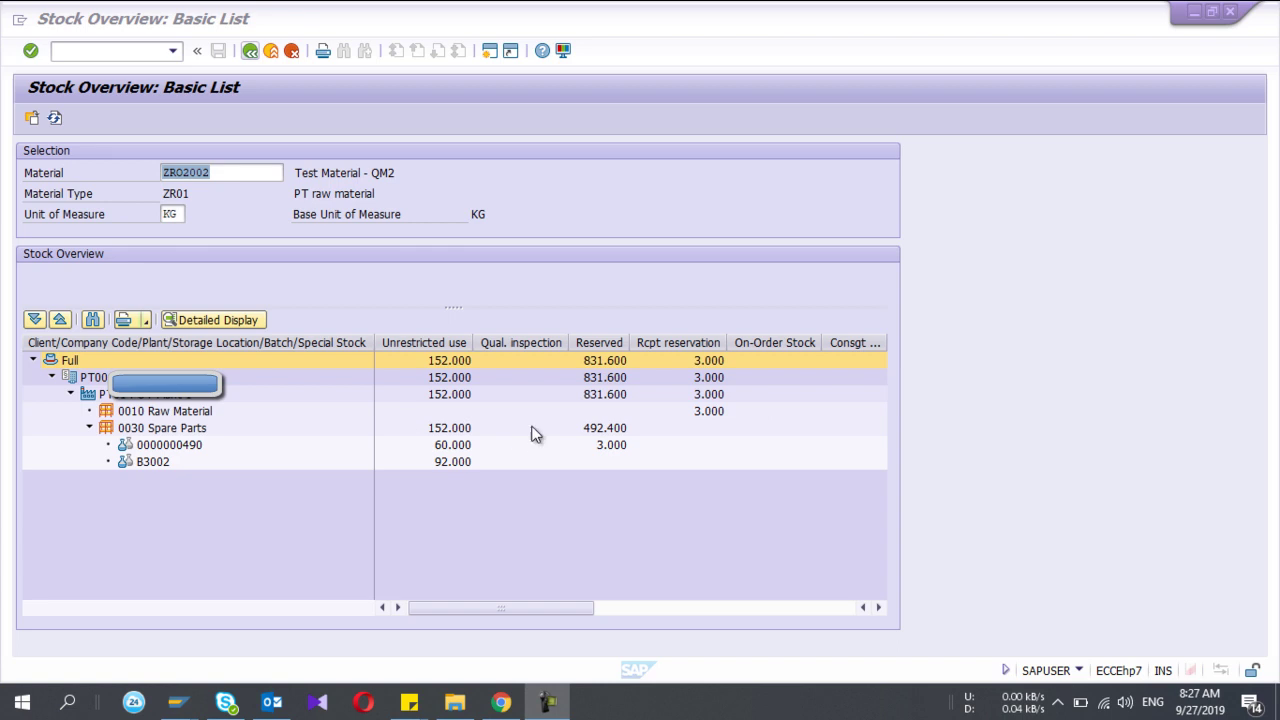
click(600, 344)
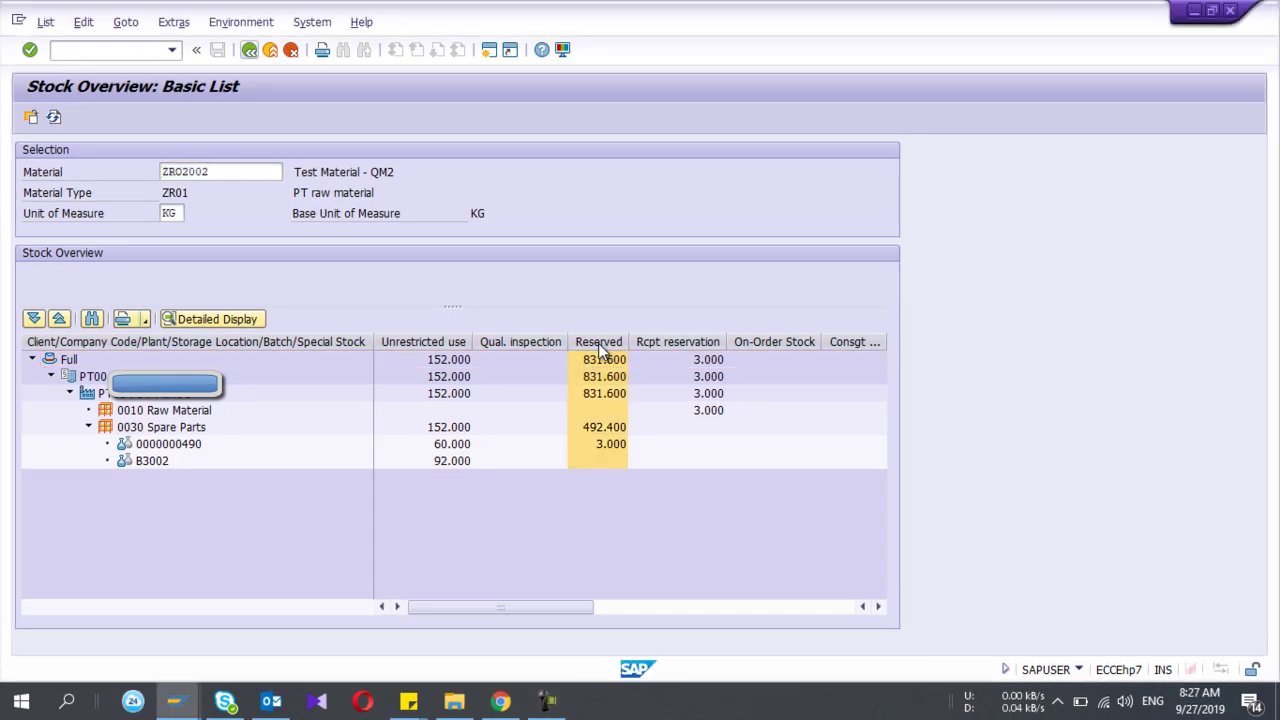
click(597, 444)
click(136, 435)
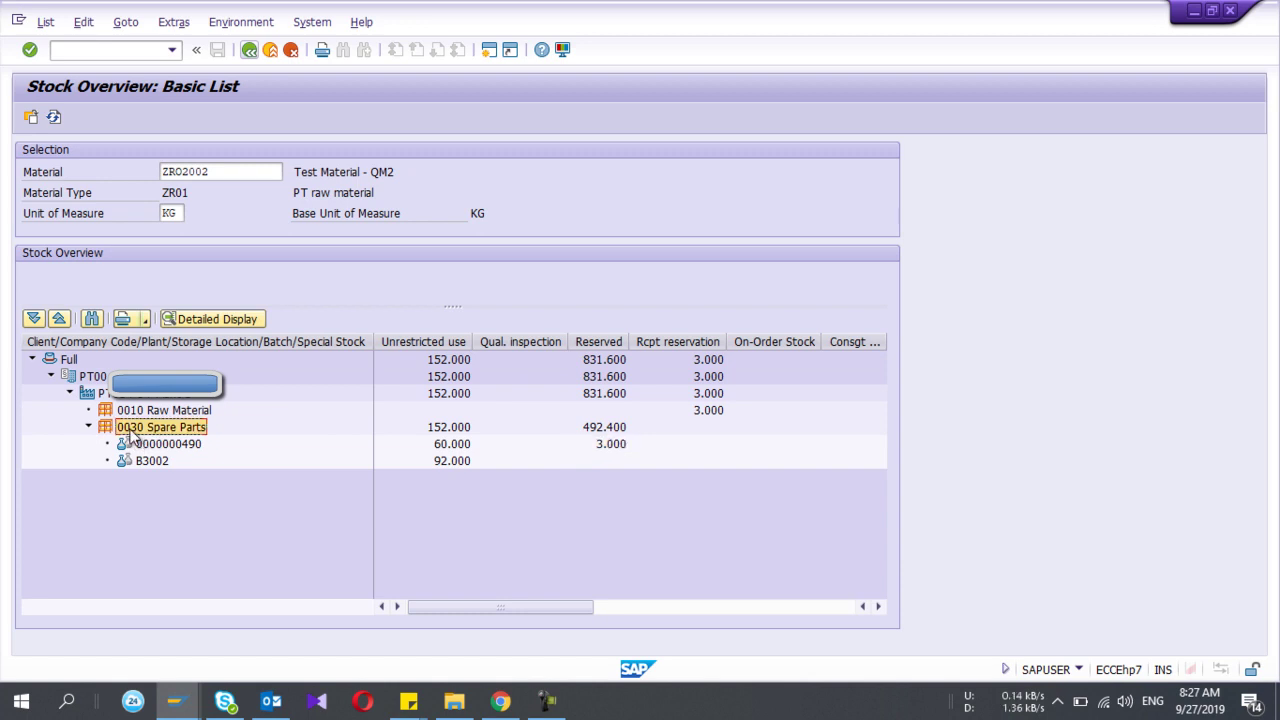
click(178, 446)
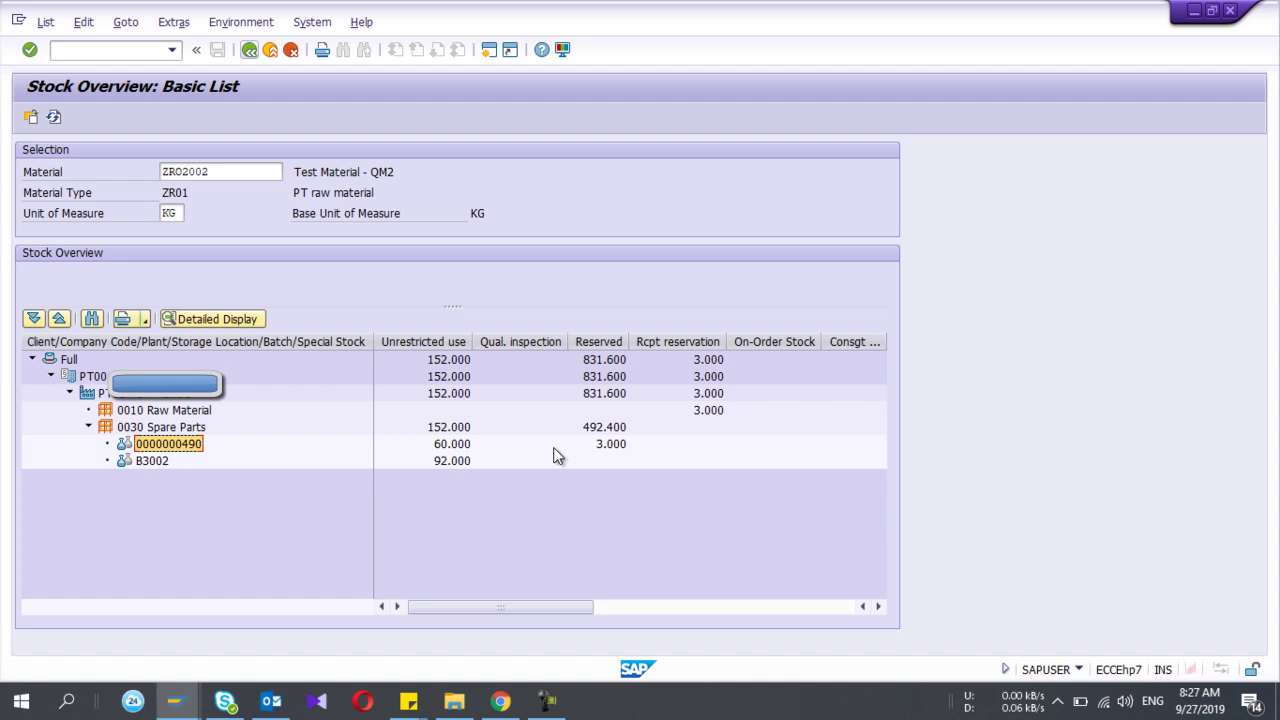
click(603, 447)
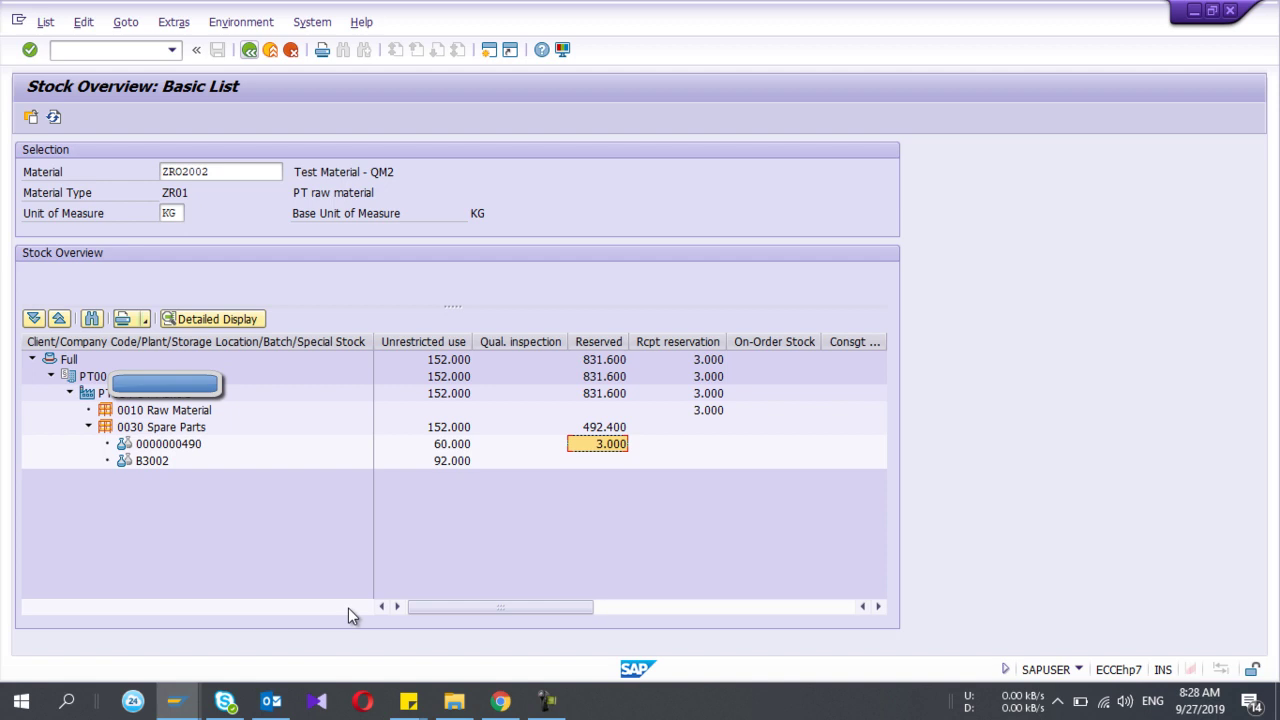
mouse_move(175, 700)
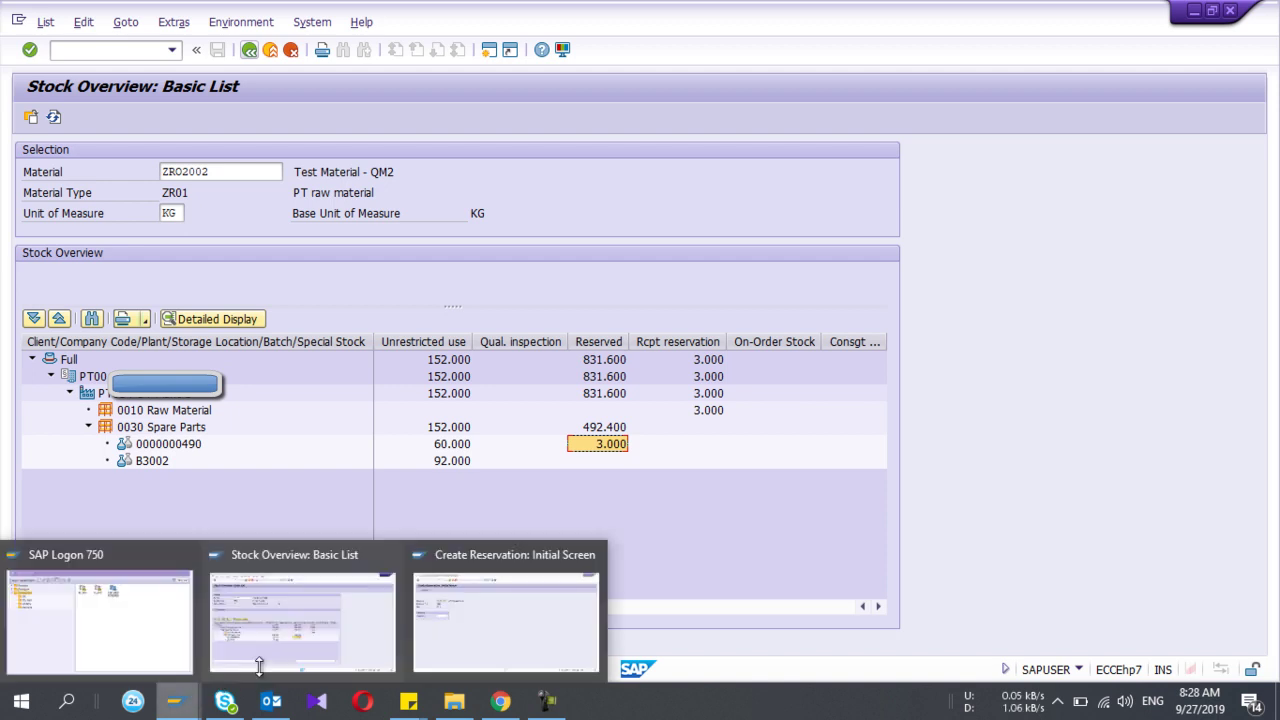
Restart reservation creation with /nmb21 in the reservation session.
click(478, 604)
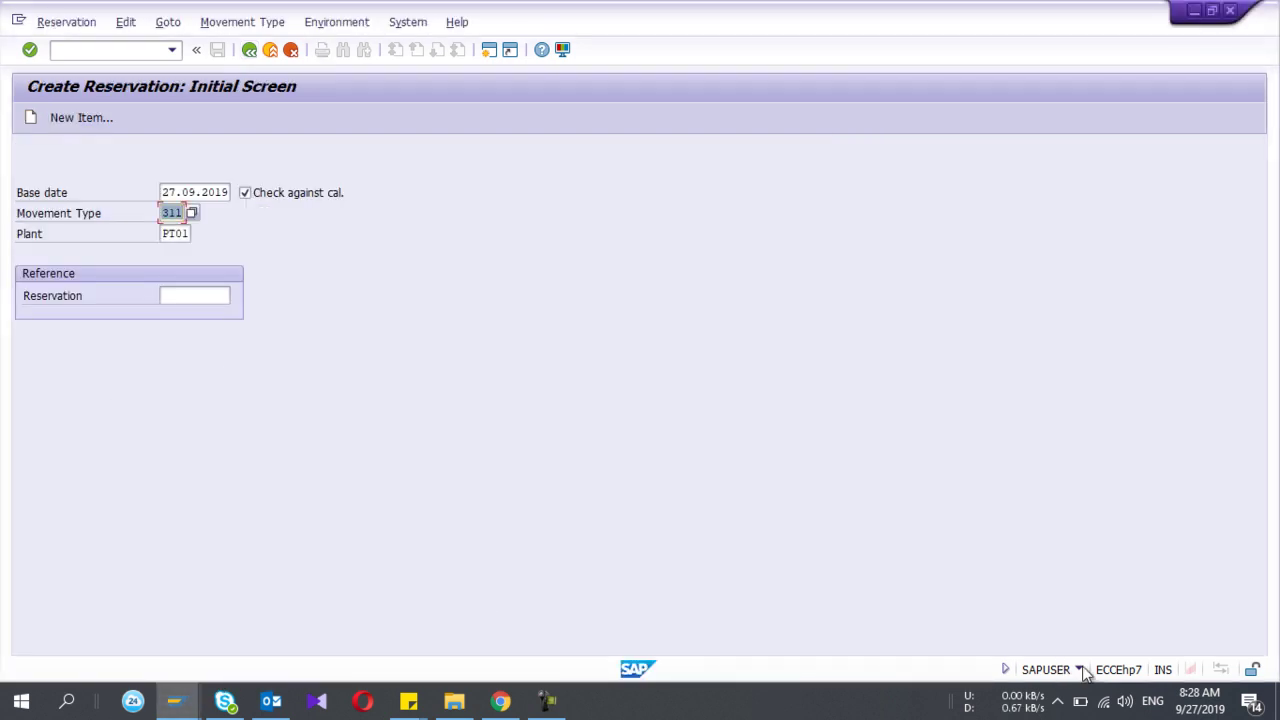
click(1079, 669)
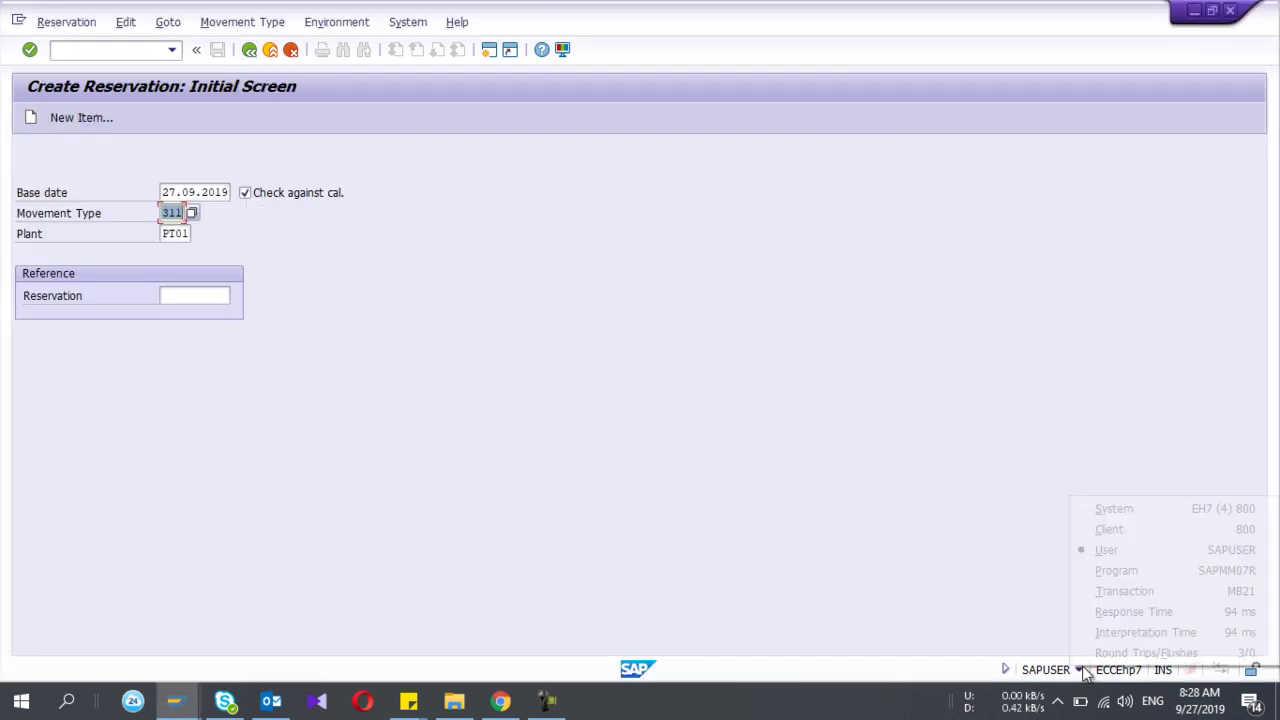
click(1100, 590)
click(57, 50)
text(/)
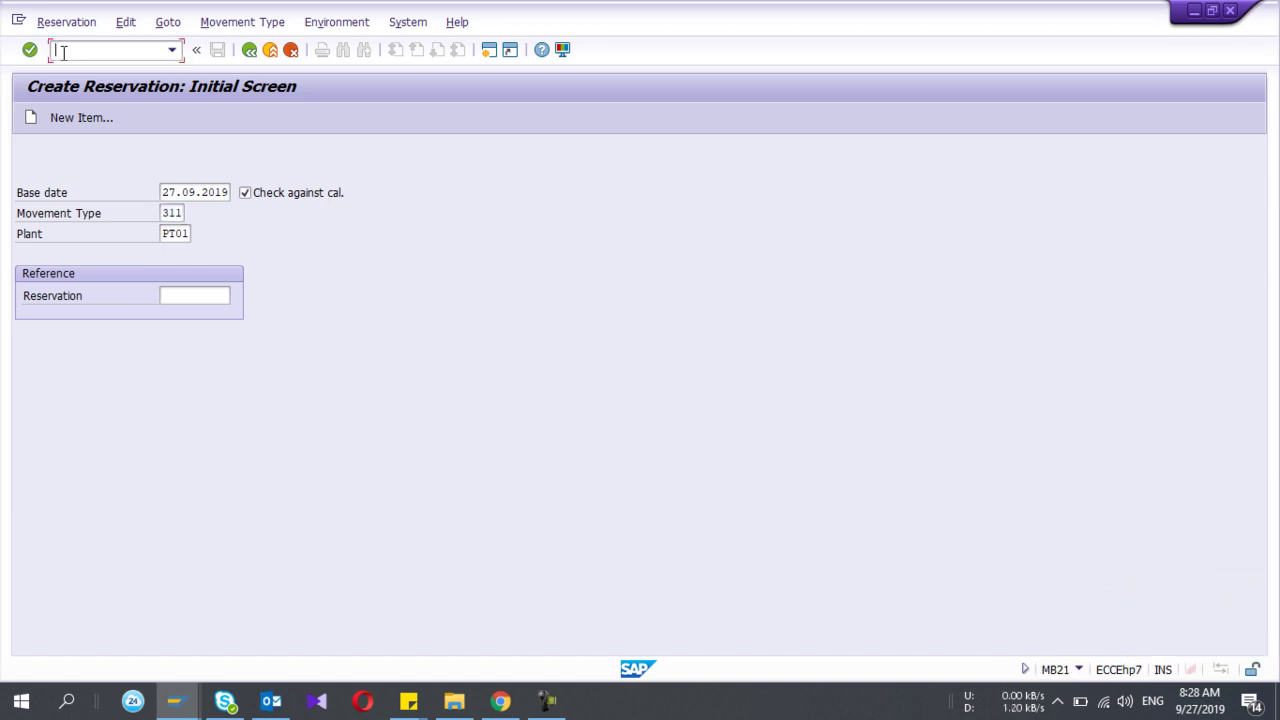
text(nmb)
text(21)
key(Return)
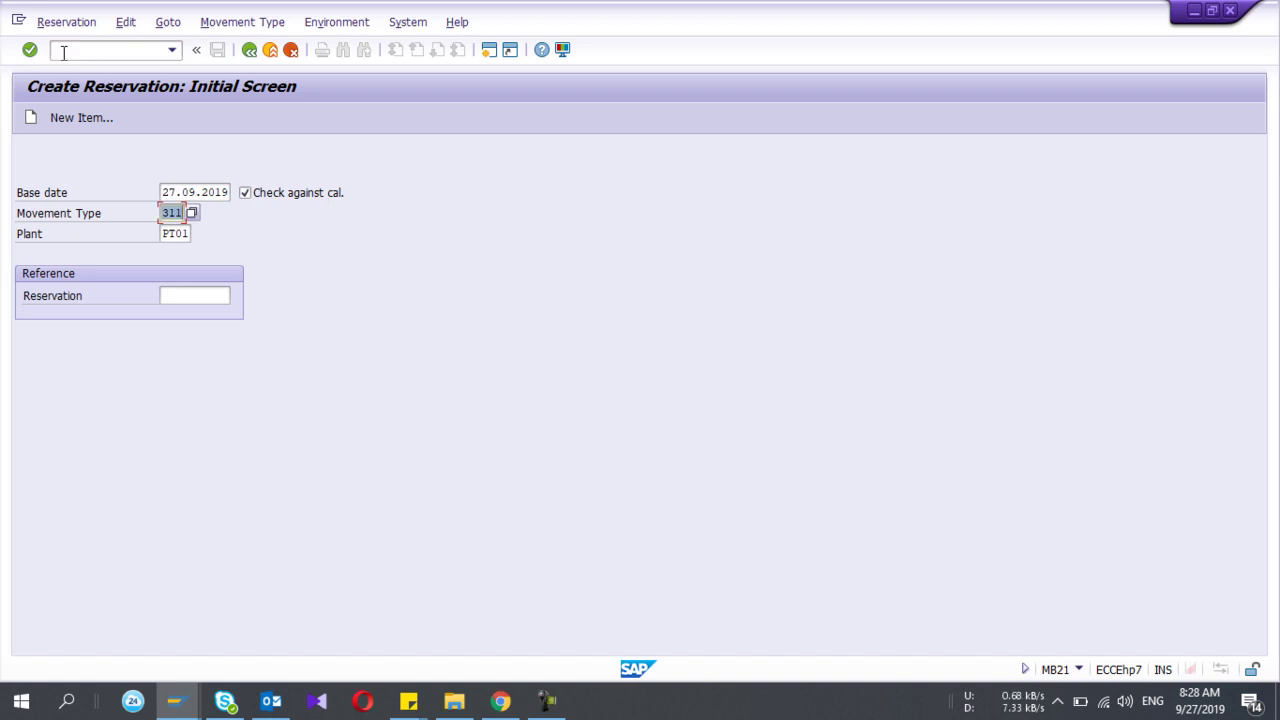
Review the movement type list, keeping movement type 311.
click(178, 211)
click(186, 213)
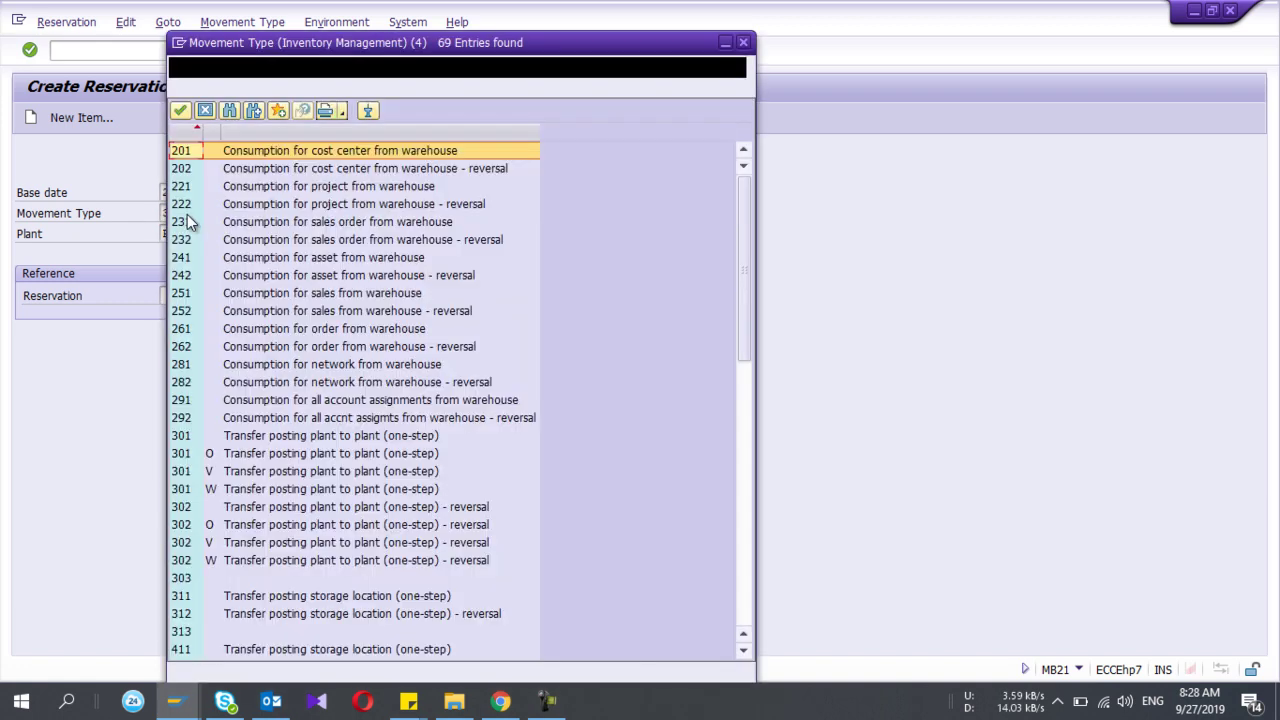
click(185, 440)
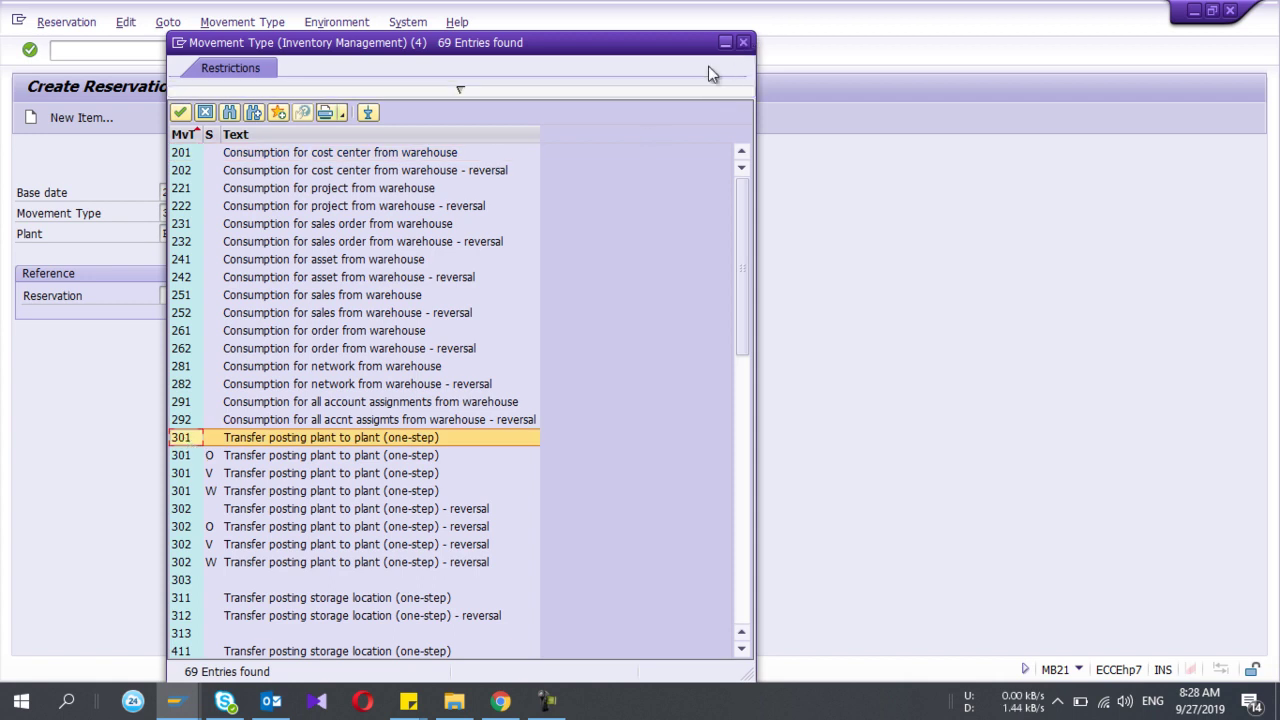
scroll(410, 252, down, 1)
scroll(410, 252, down, 8)
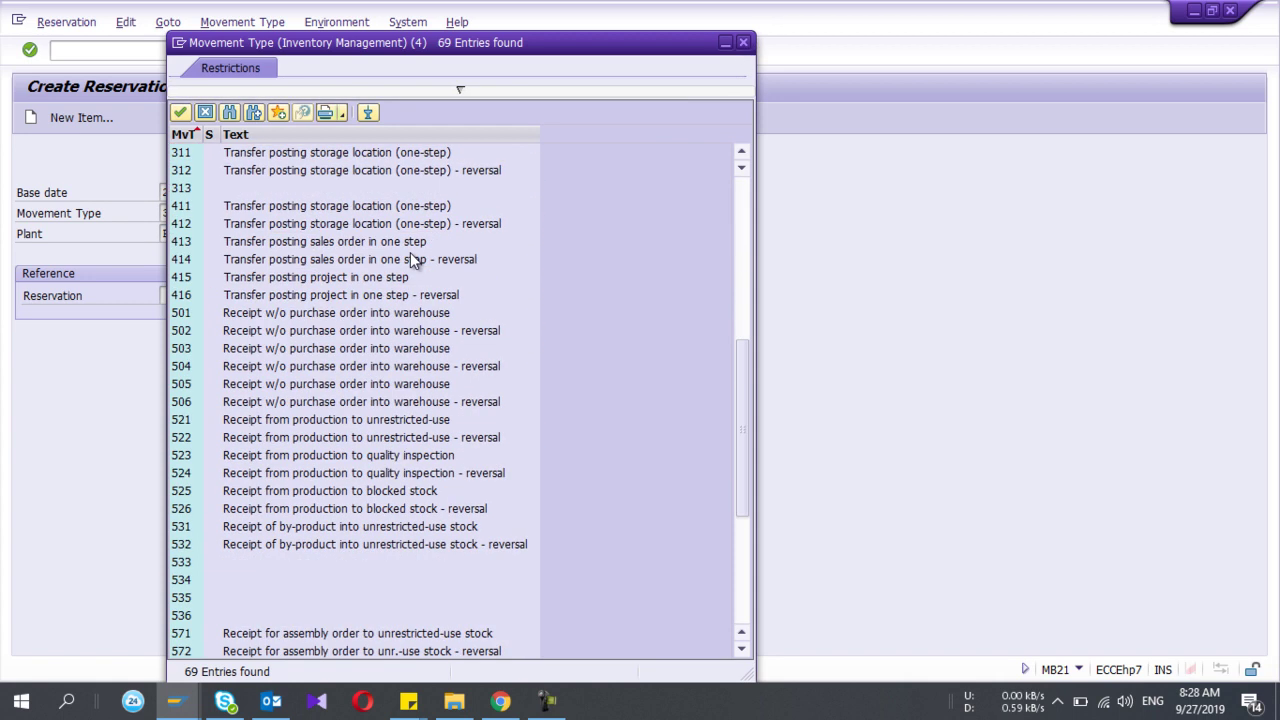
scroll(410, 252, up, 2)
scroll(410, 252, up, 5)
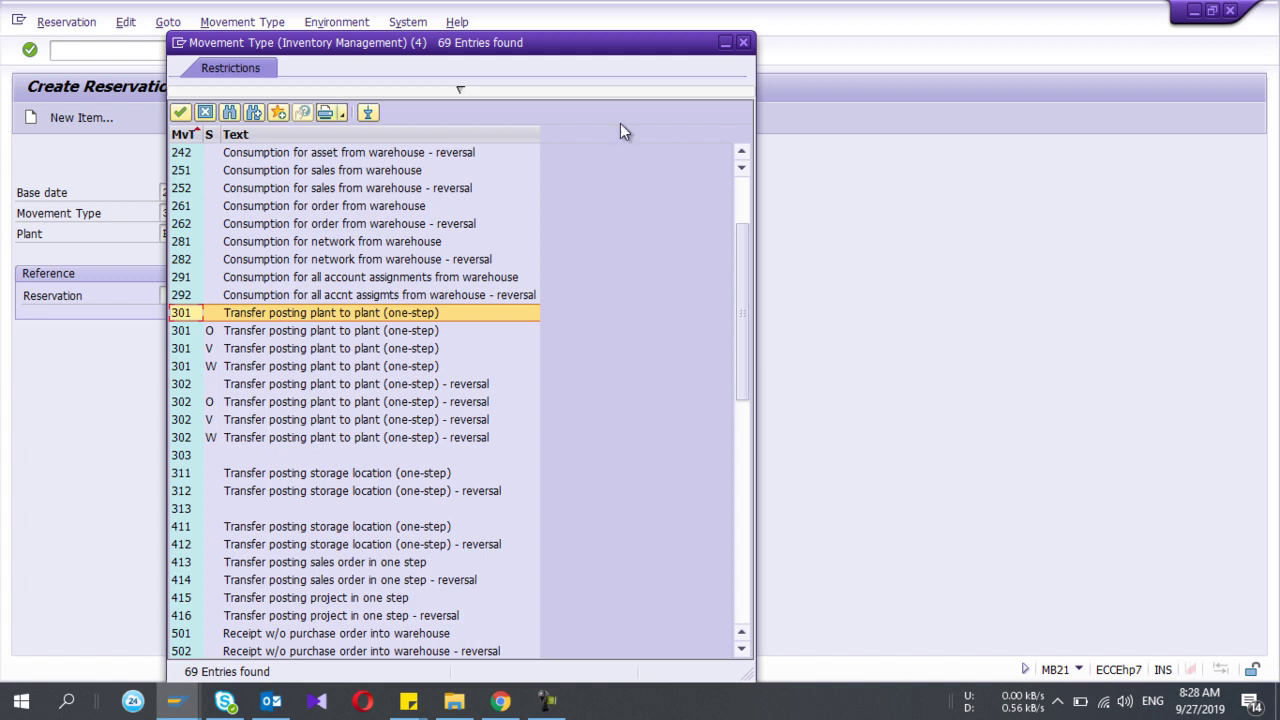
click(744, 44)
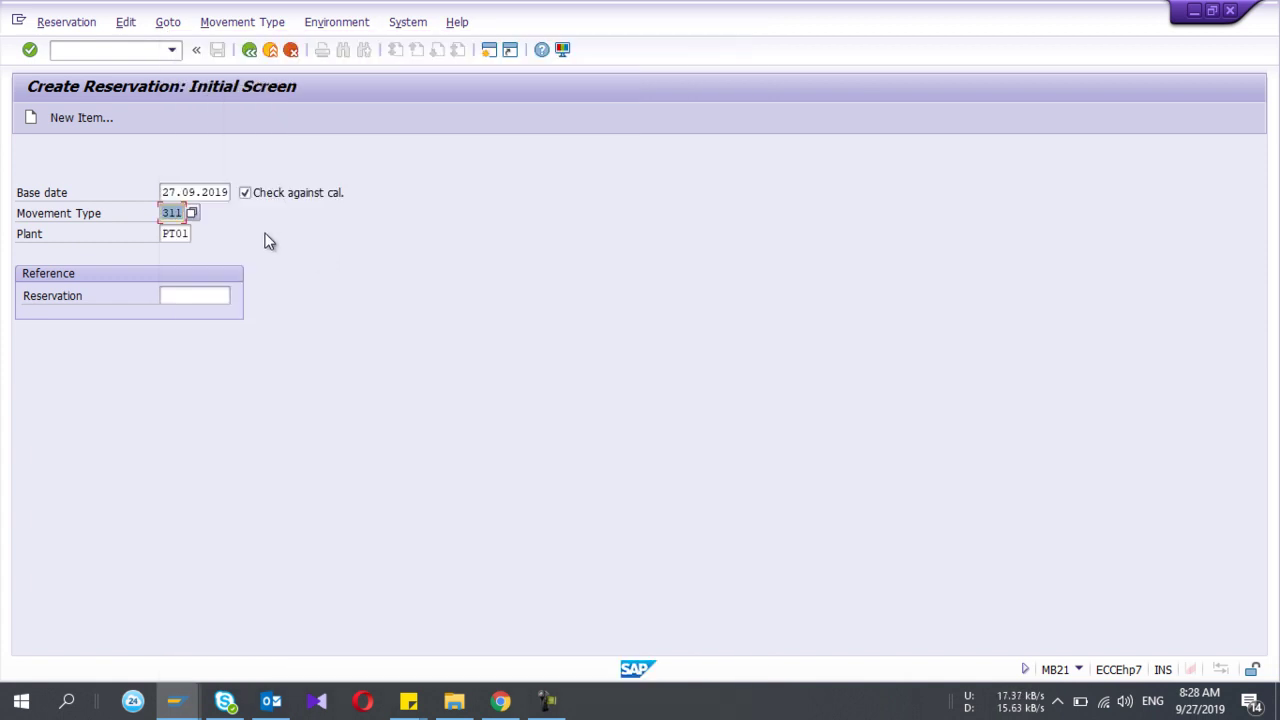
Proceed to the new items screen and enter the goods recipient's name.
key(Return)
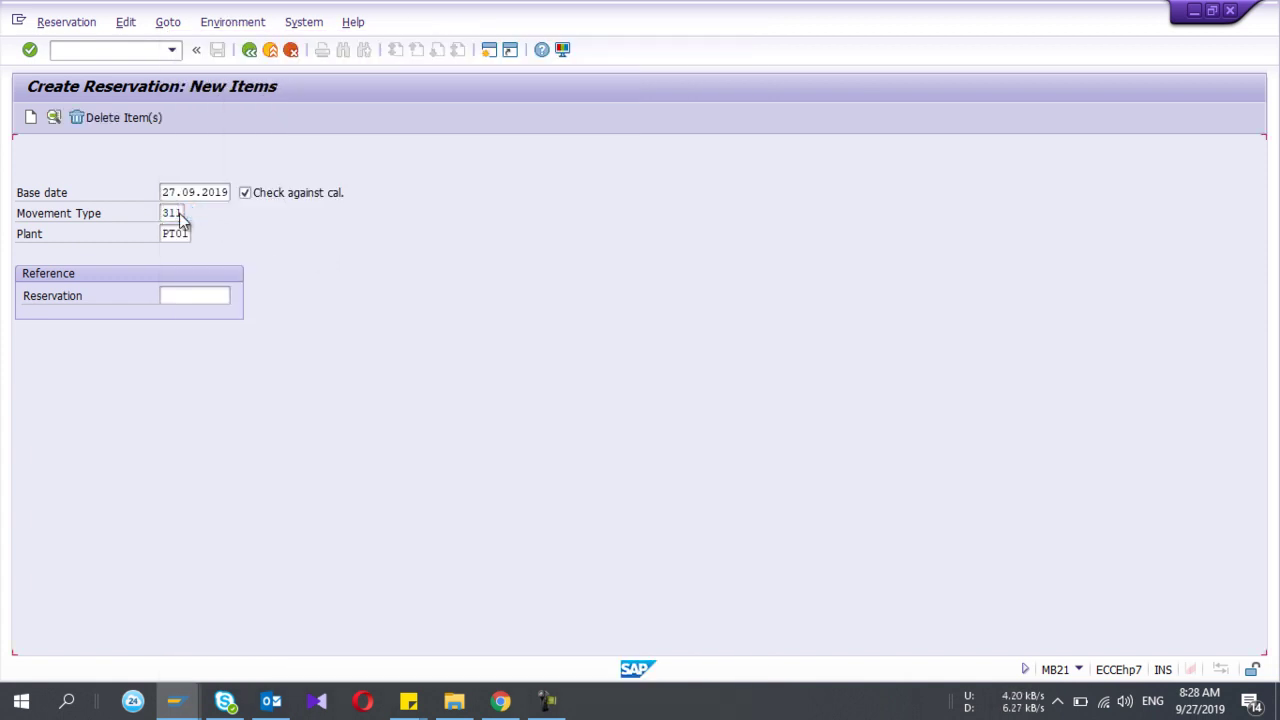
click(430, 172)
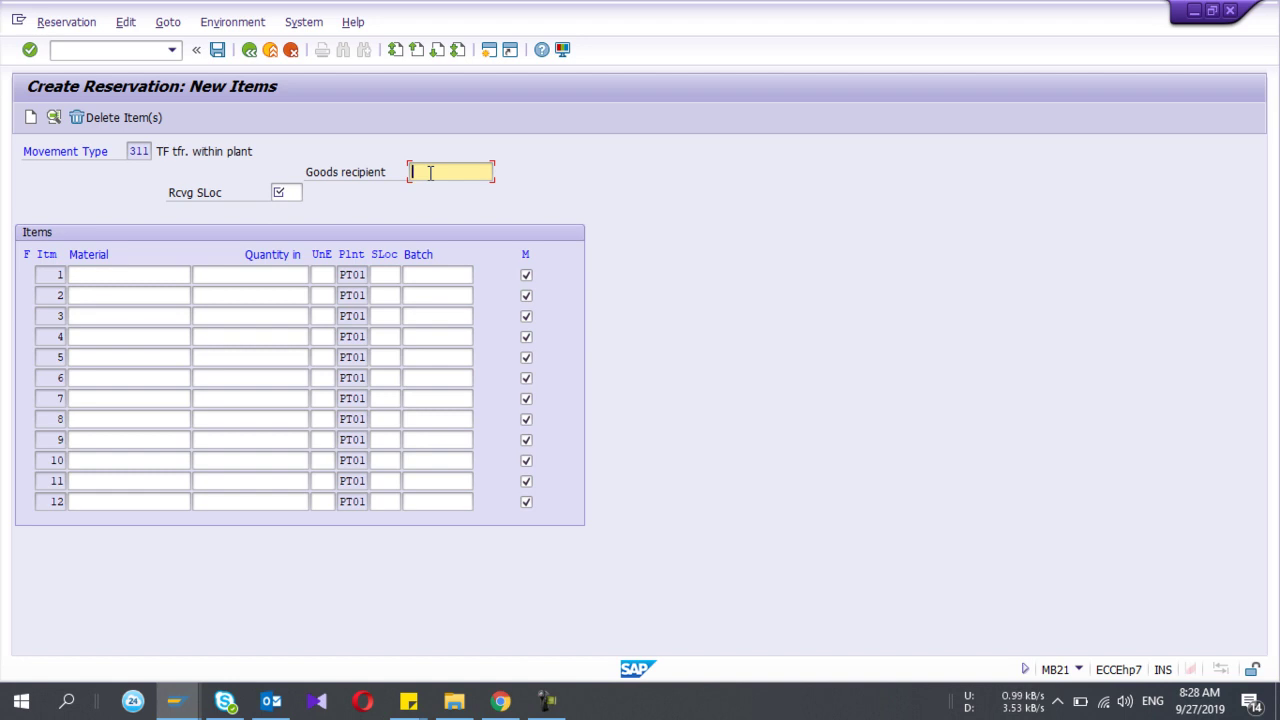
text(Ish)
text(ak)
click(290, 193)
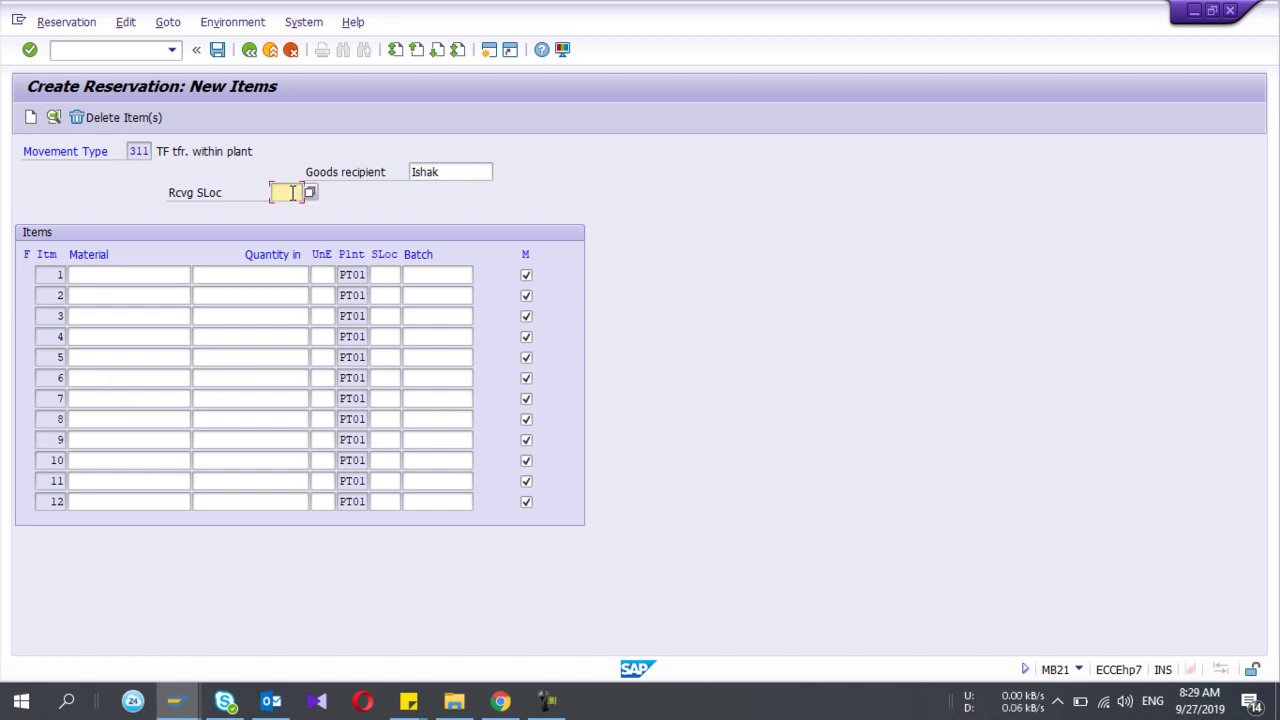
Check storage locations in the stock overview, then enter receiving storage location 0010.
key(alt+Tab)
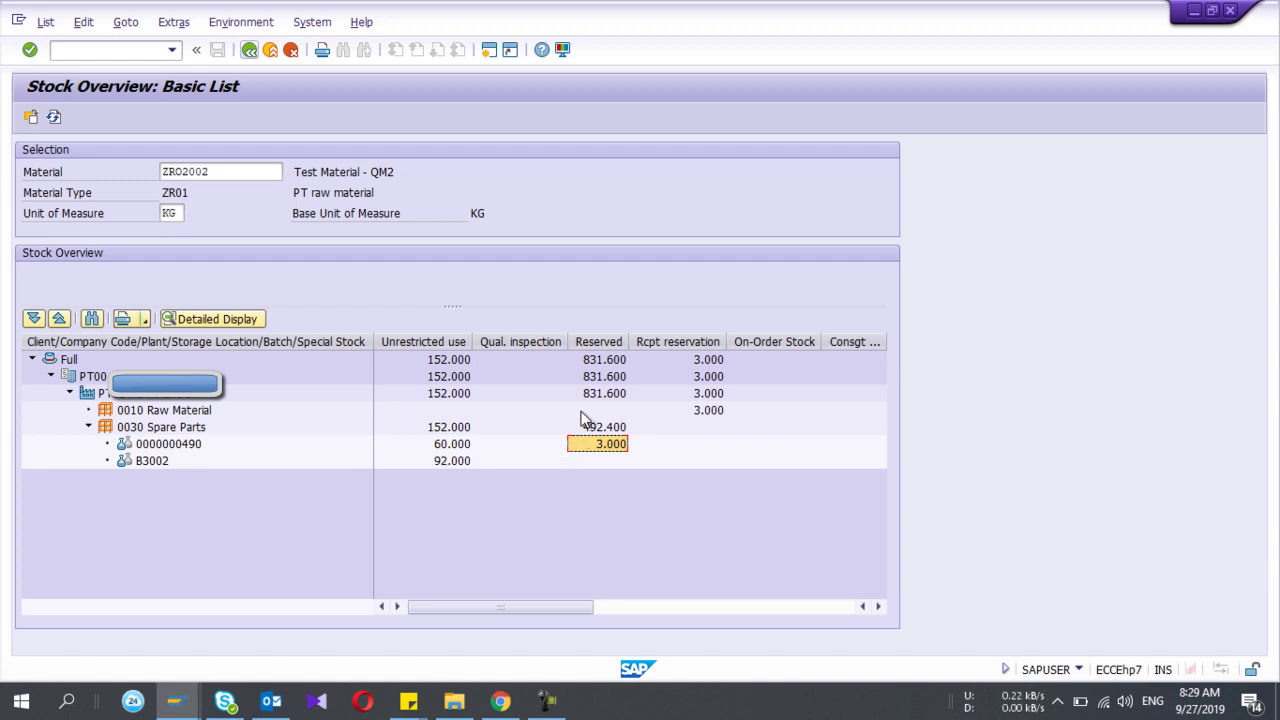
click(150, 427)
click(146, 412)
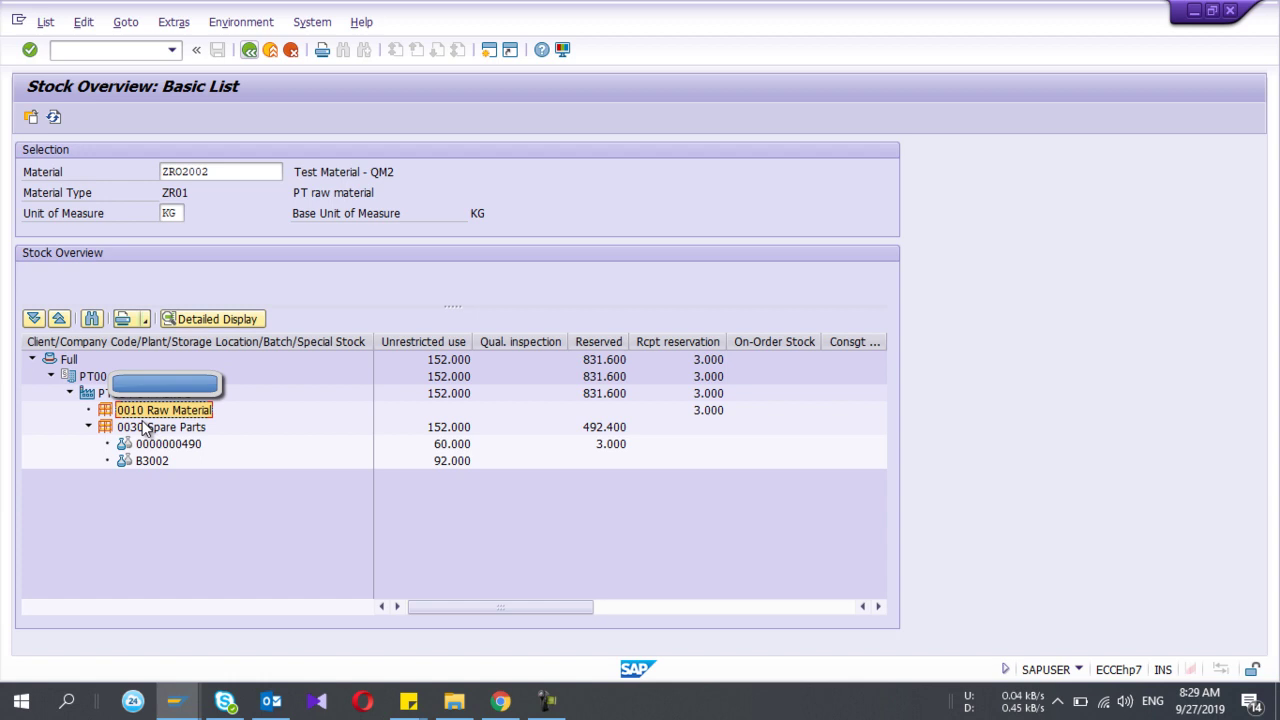
click(145, 430)
key(alt+Tab)
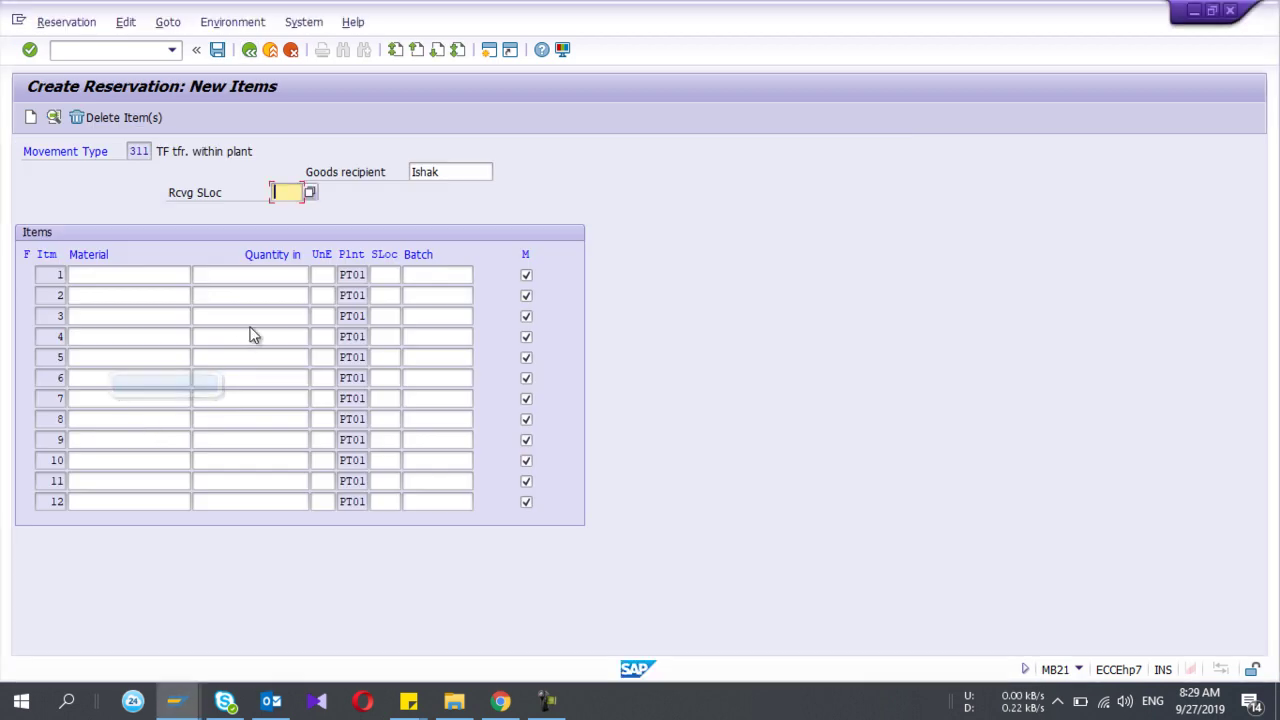
text(0010)
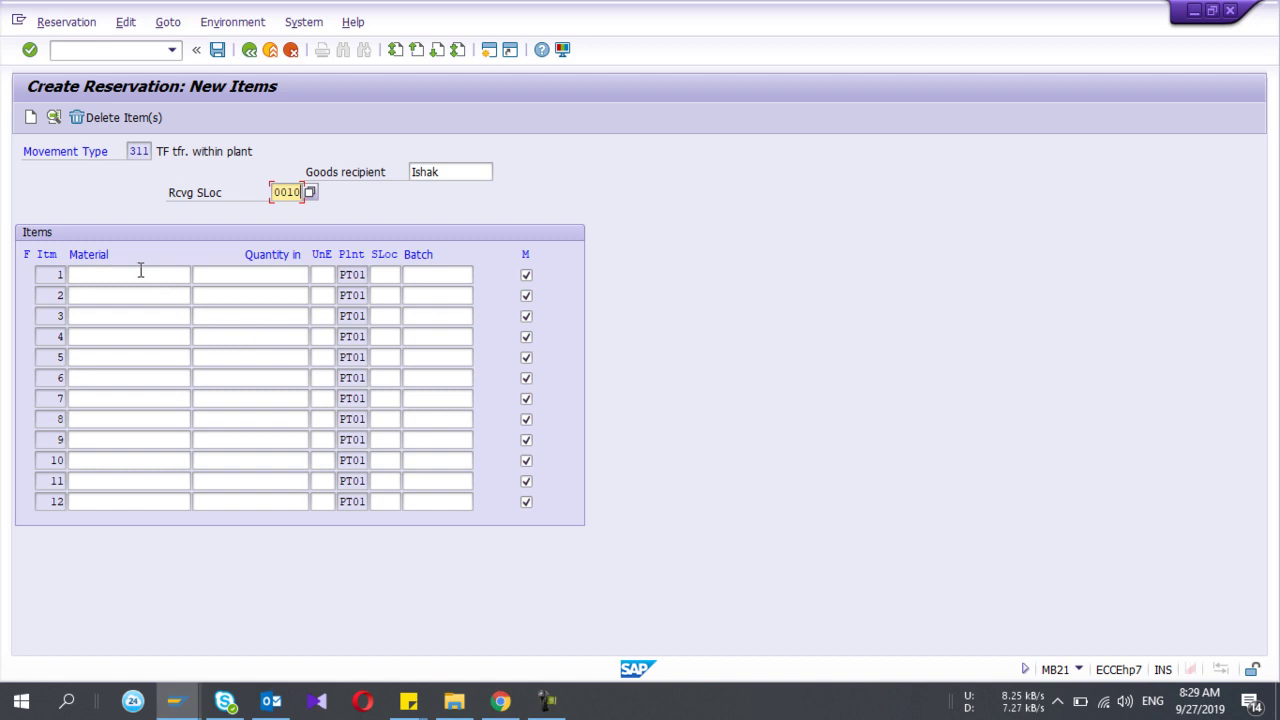
Enter material ZRO2002 with quantity 10 in item 1.
click(140, 273)
key(Down)
key(Return)
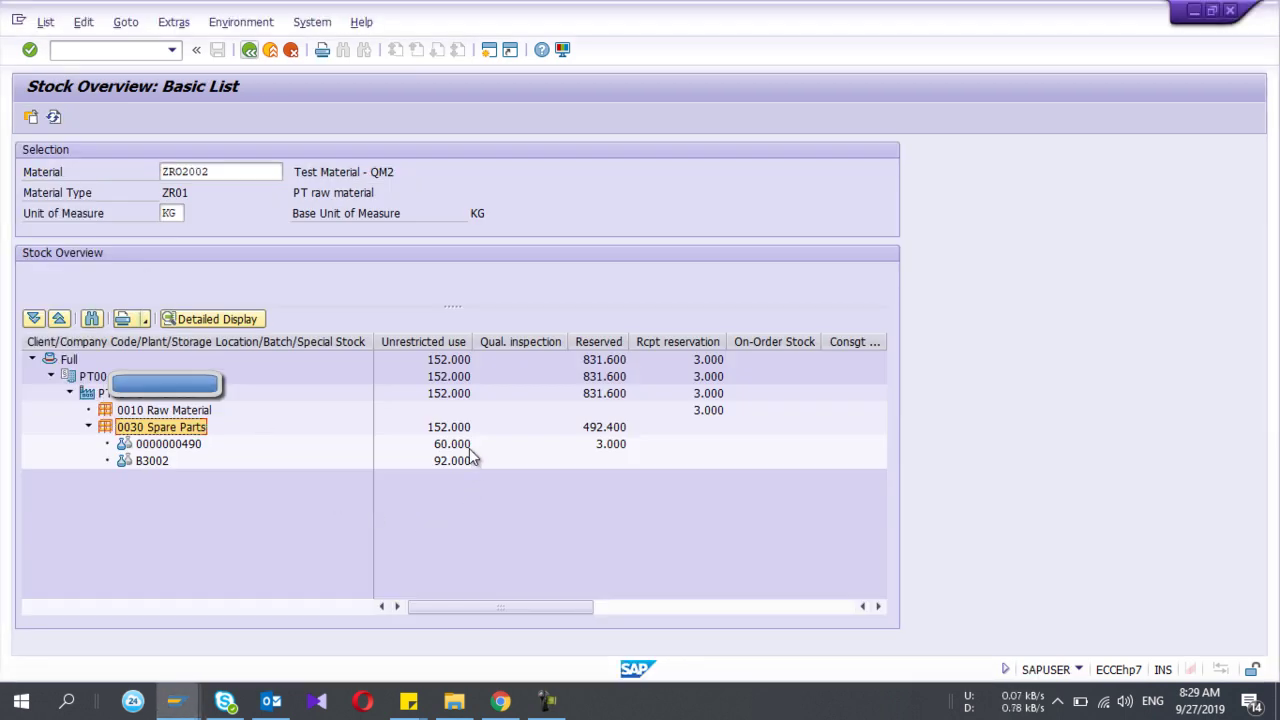
double_click(450, 445)
text(1)
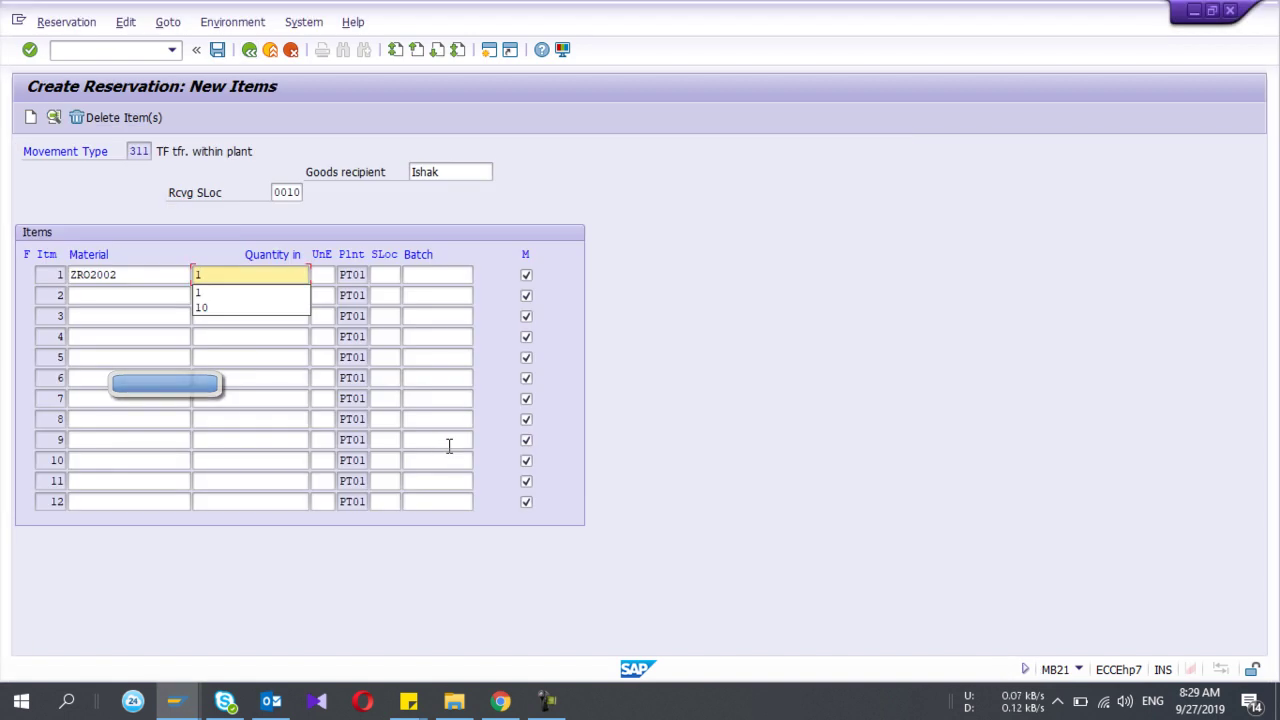
text(0)
Set the item's issuing storage location to 0030 after checking the stock overview.
click(386, 275)
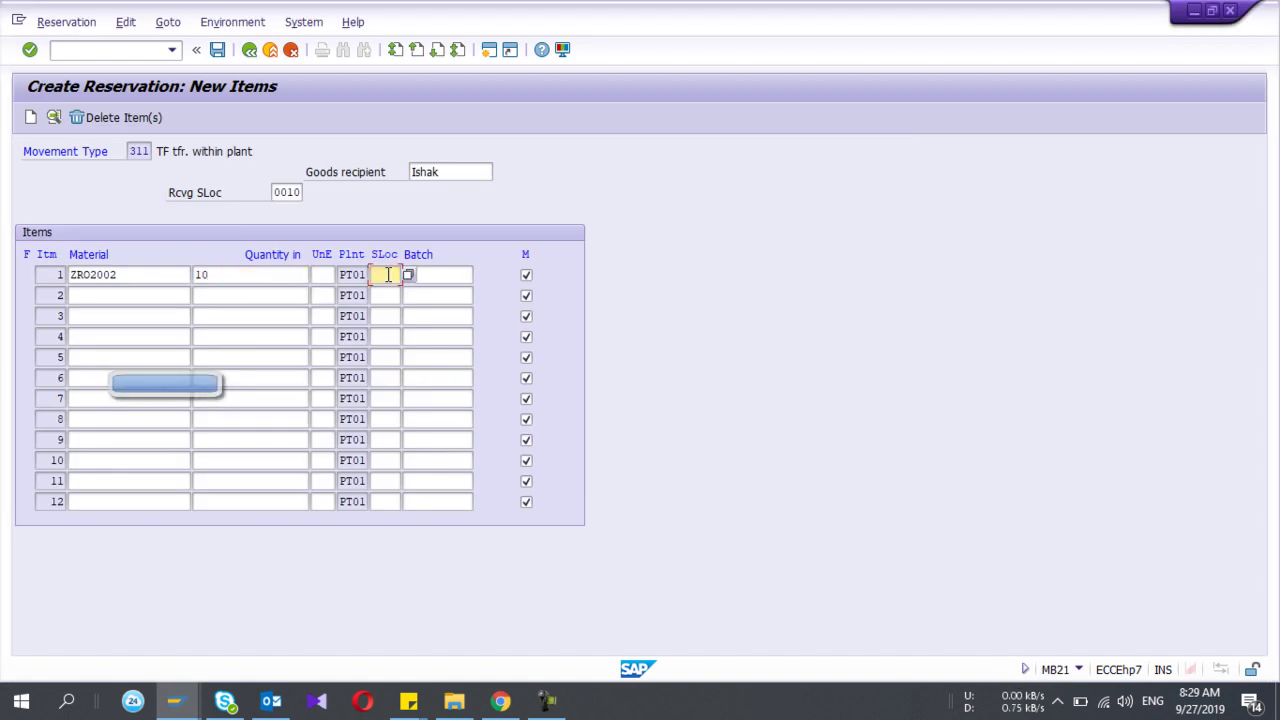
key(F4)
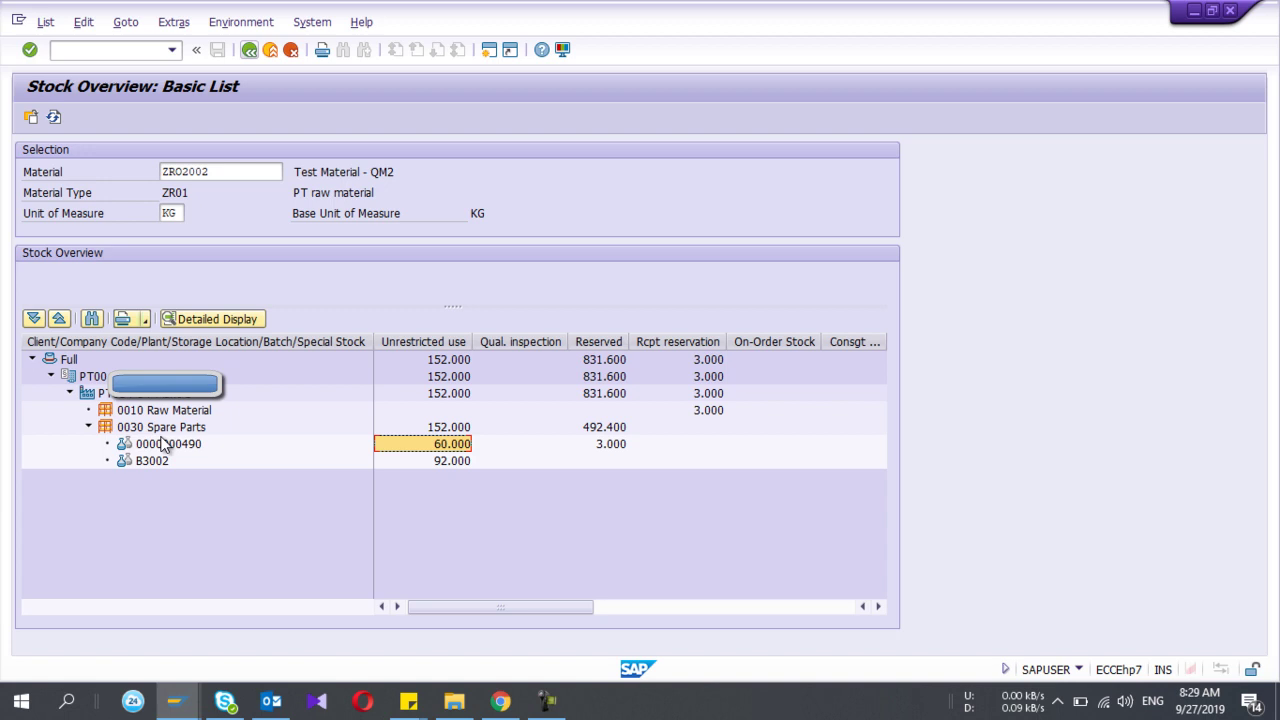
click(167, 444)
click(130, 430)
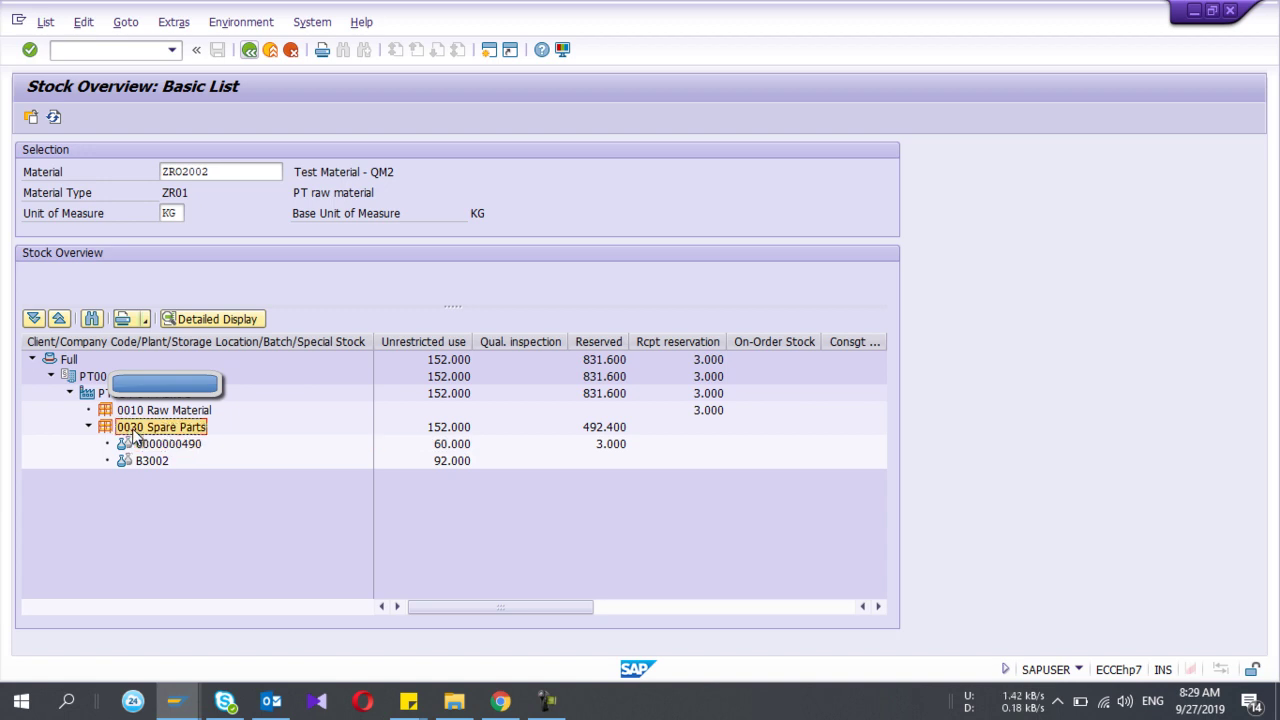
key(alt+Tab)
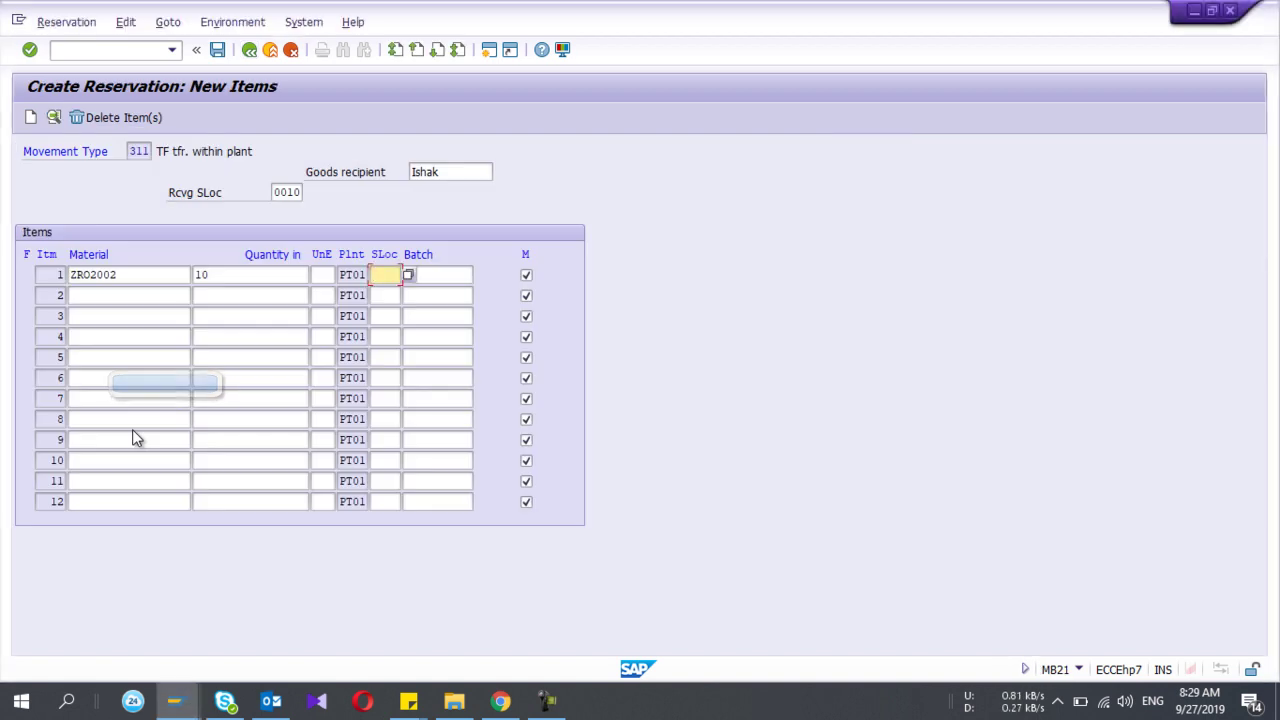
text(0030)
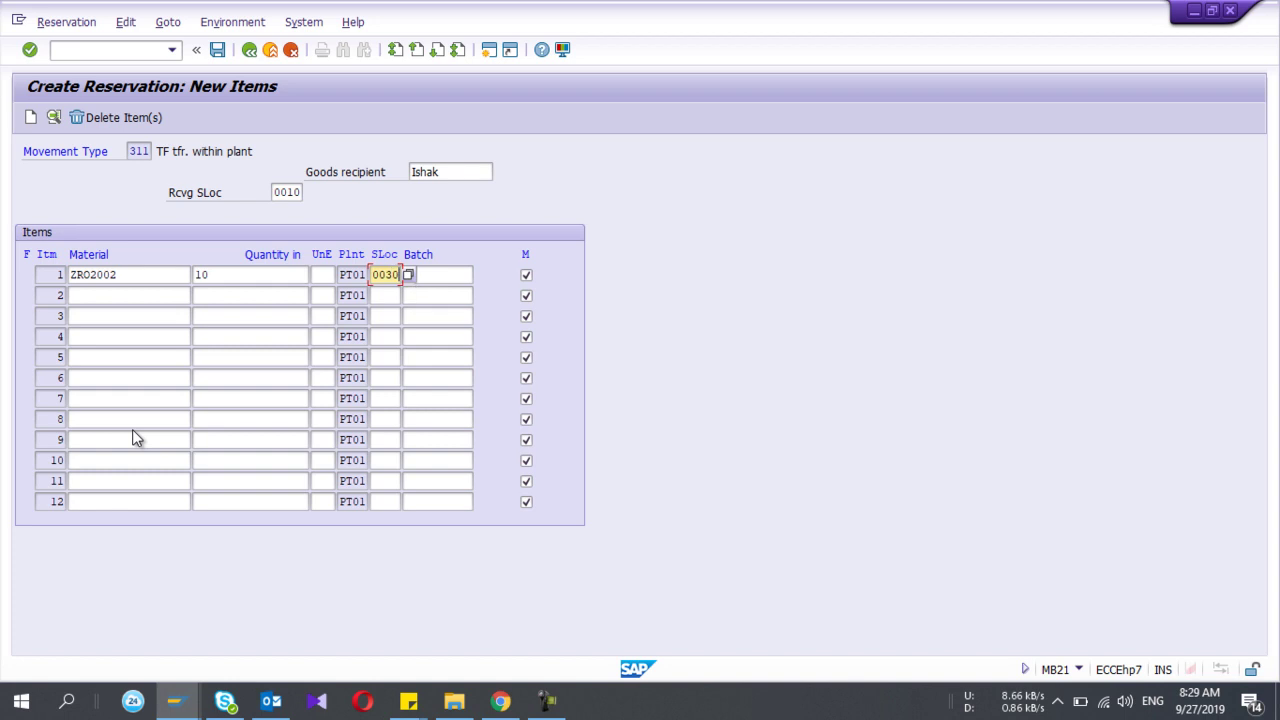
key(Tab)
key(alt+Tab)
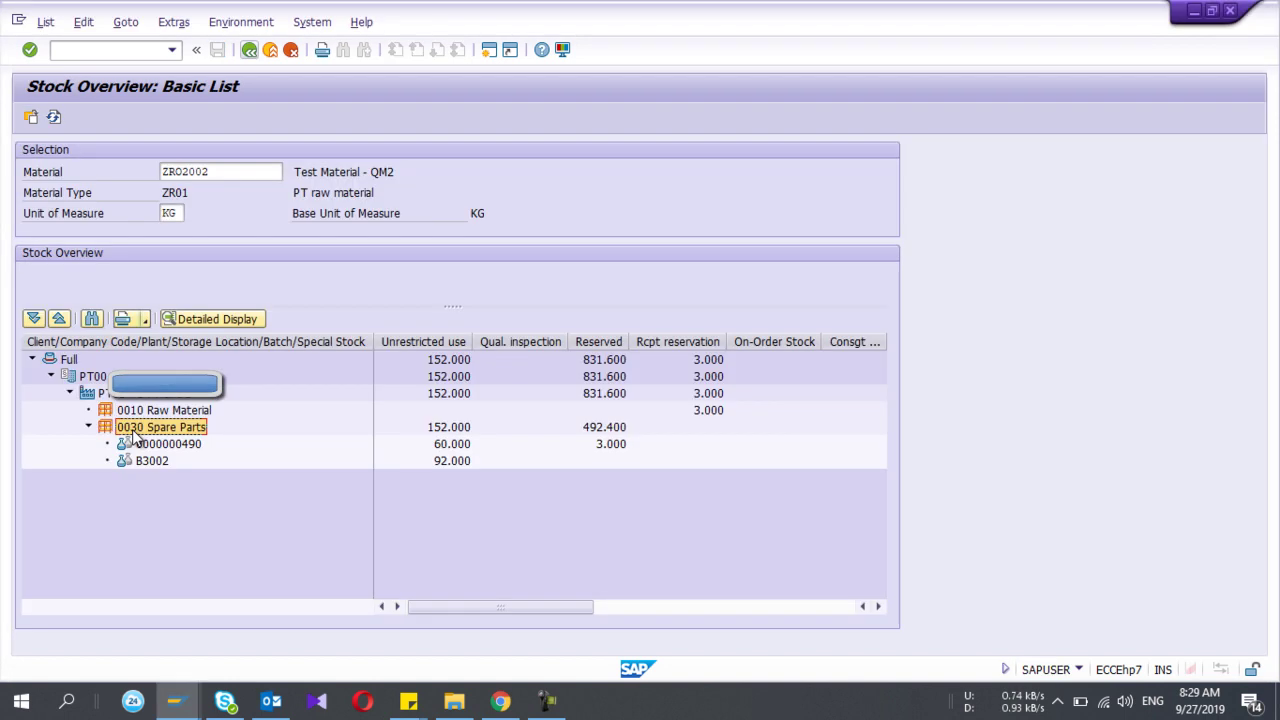
click(164, 446)
key(alt+Tab)
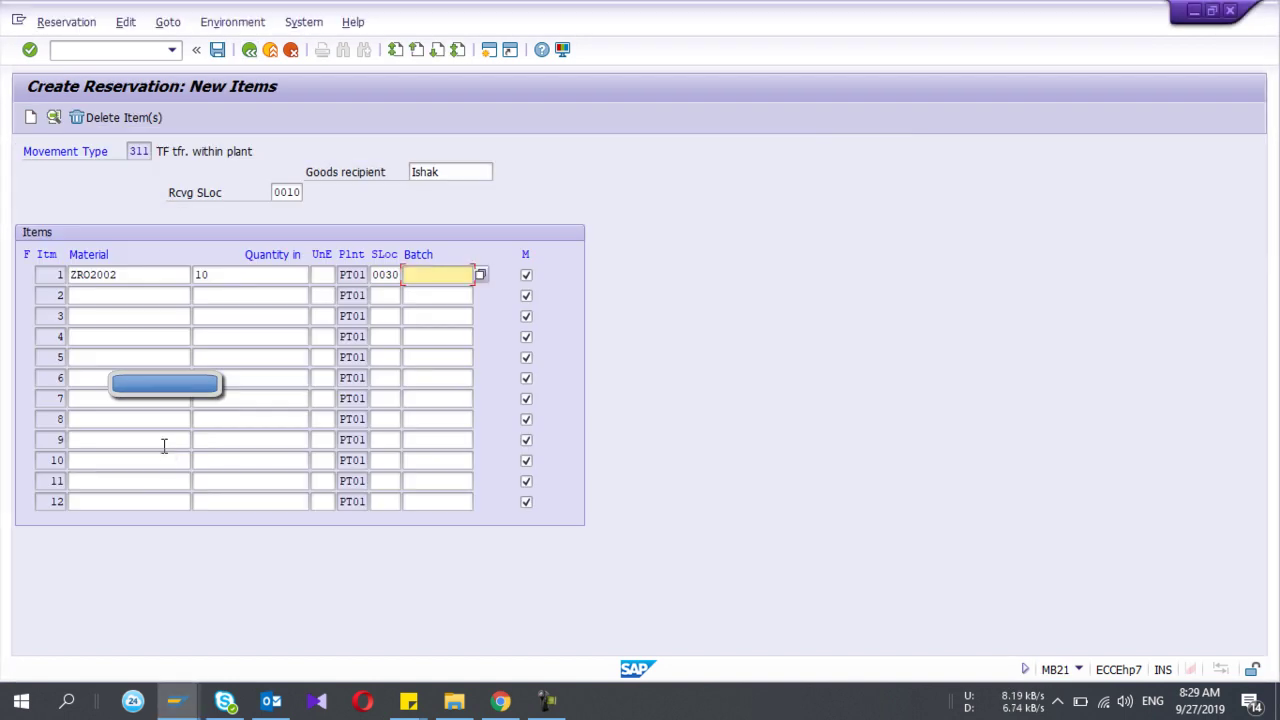
key(ctrl+v)
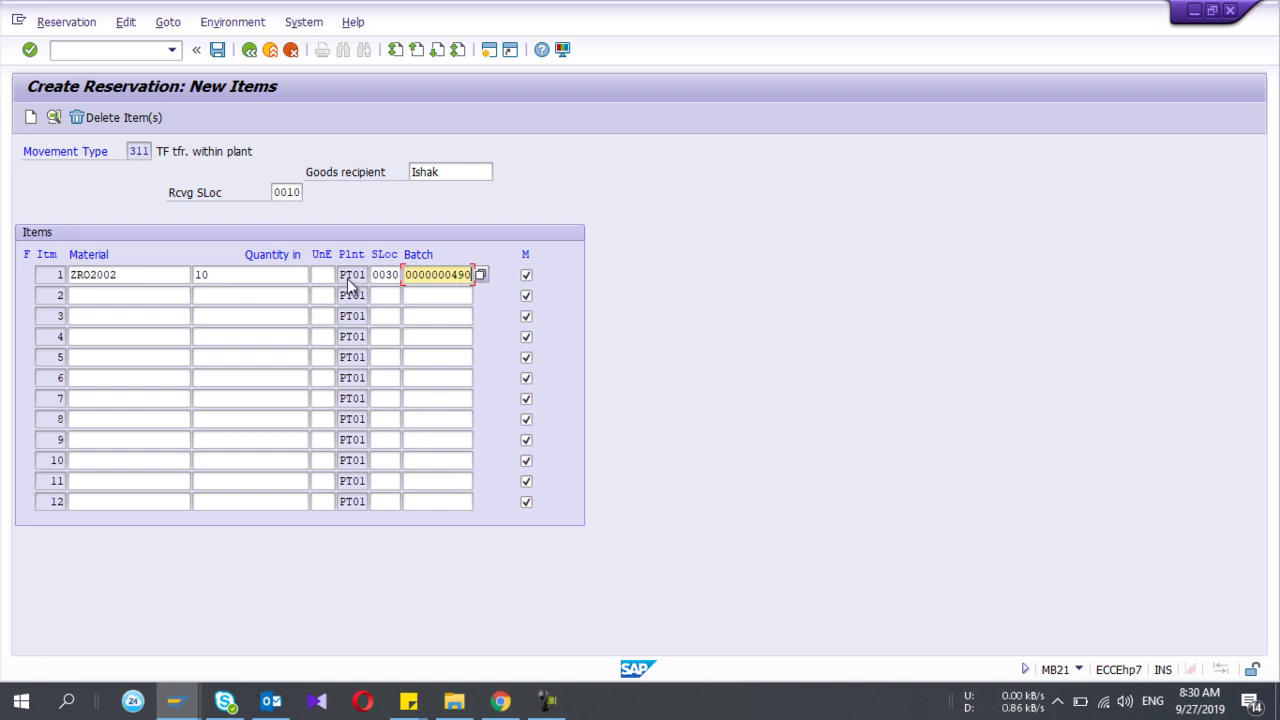
key(Return)
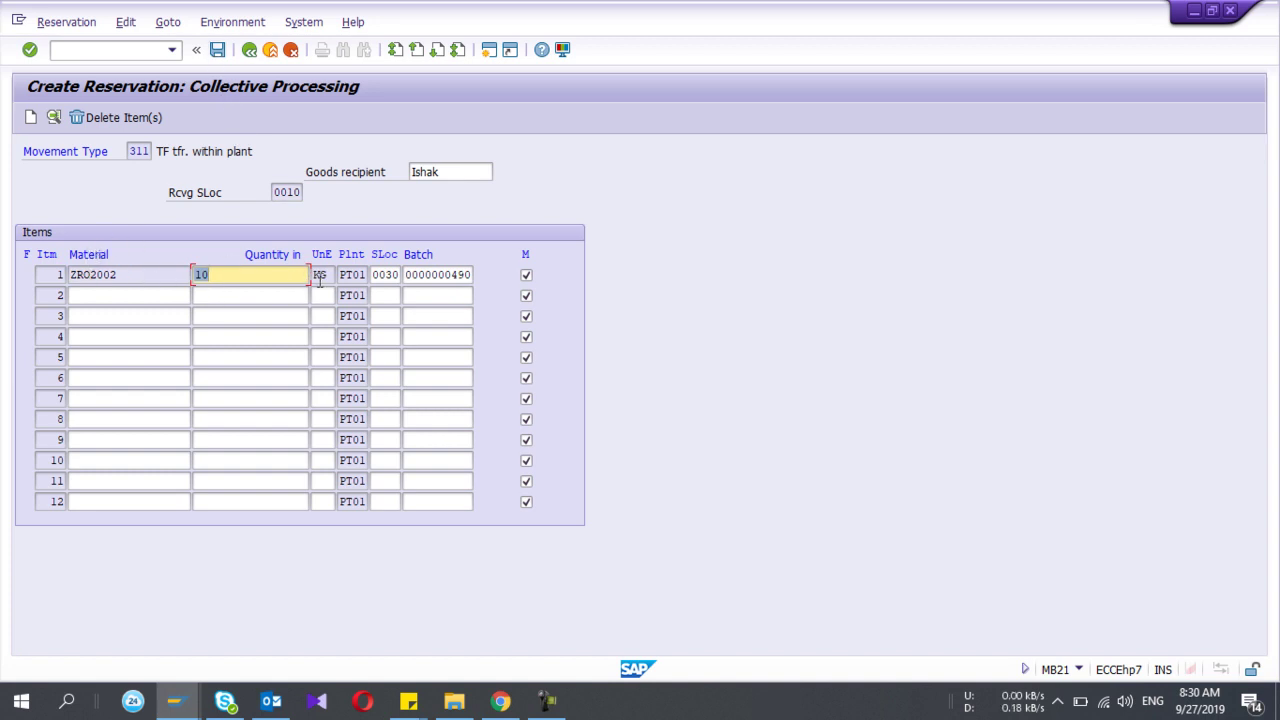
click(219, 55)
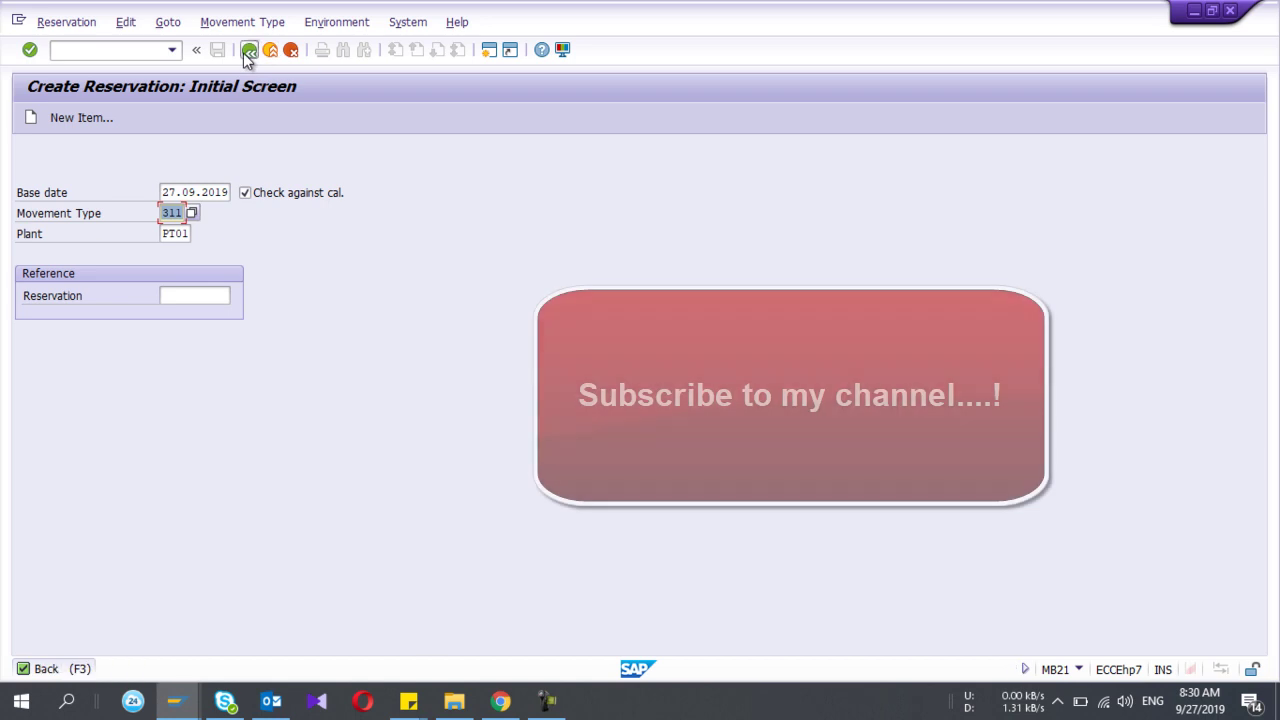
Leave reservation creation and open the MB25 reservation list.
click(243, 53)
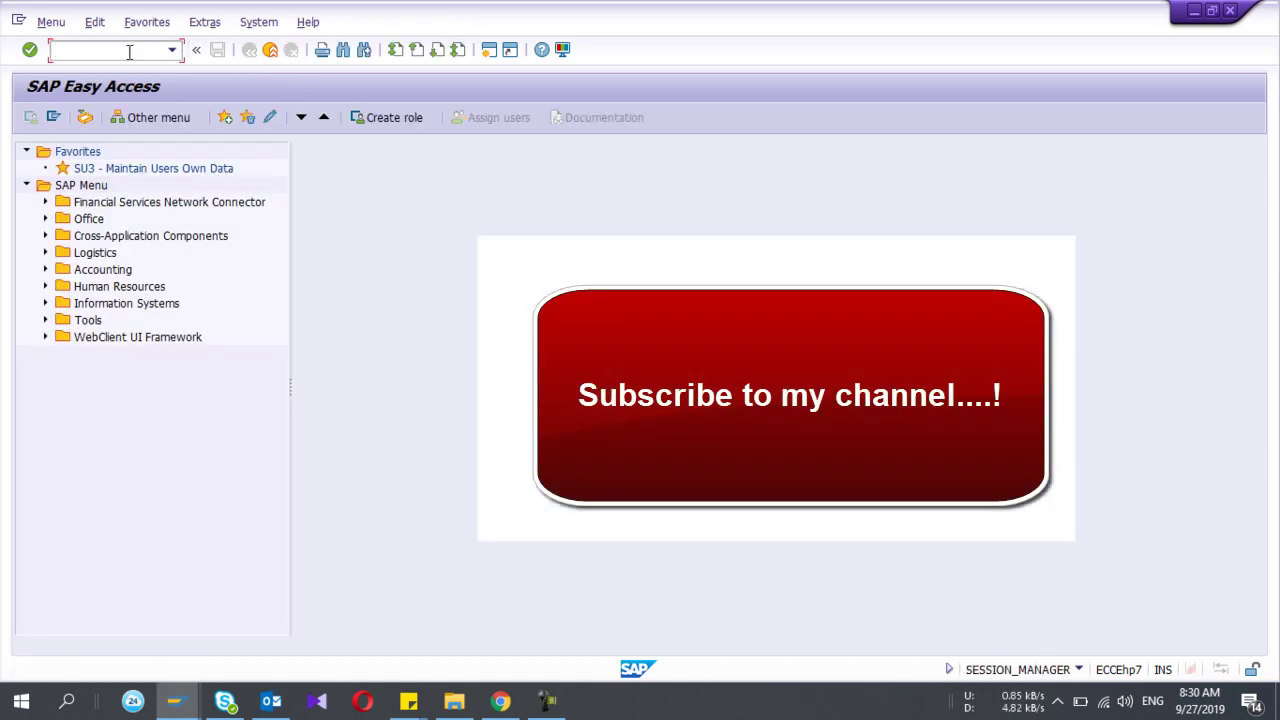
text(mb)
text(5)
key(Return)
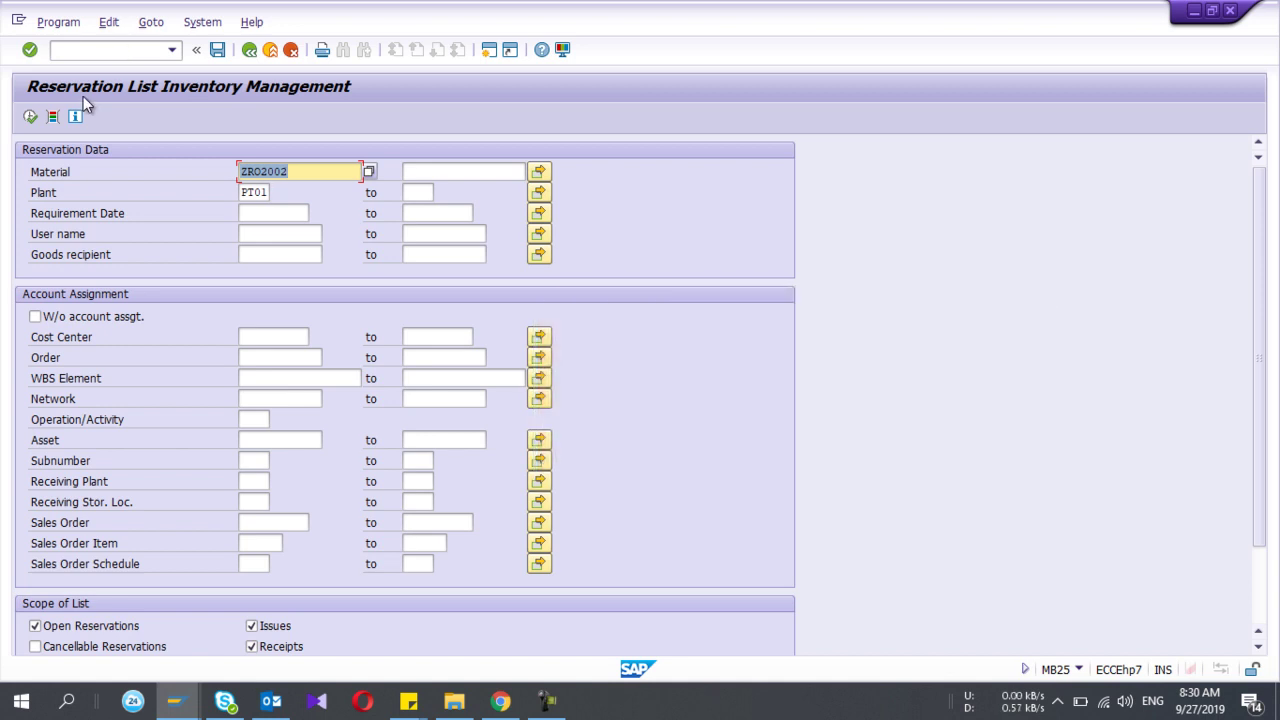
Query reservations for ZRO2002 in plant PT01 with requirement date 27.09.2019.
click(255, 193)
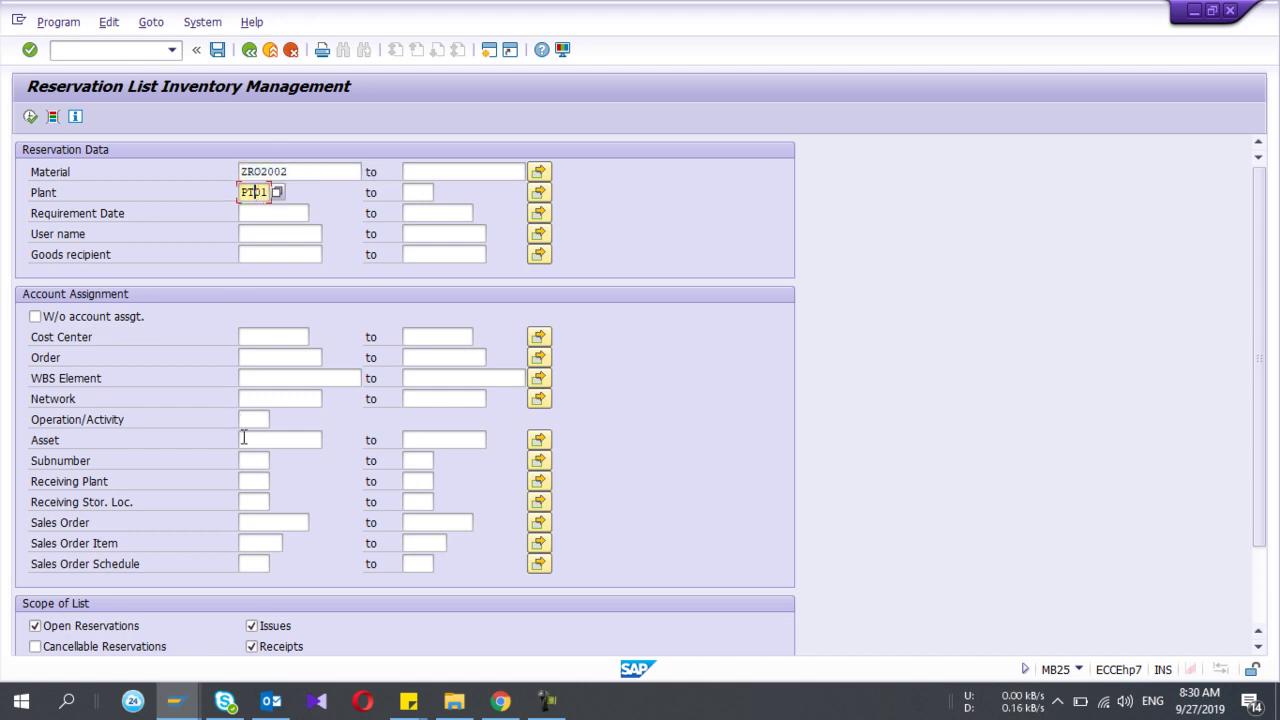
scroll(243, 442, down, 2)
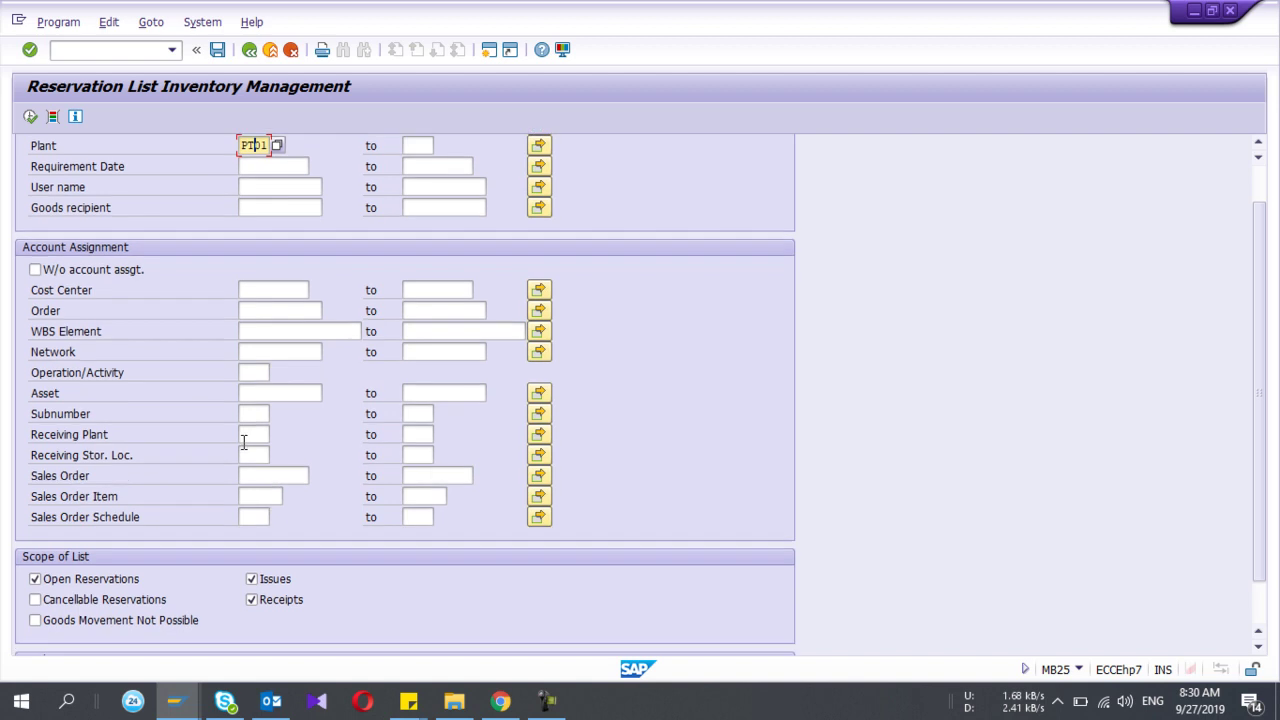
click(266, 169)
scroll(263, 175, up, 2)
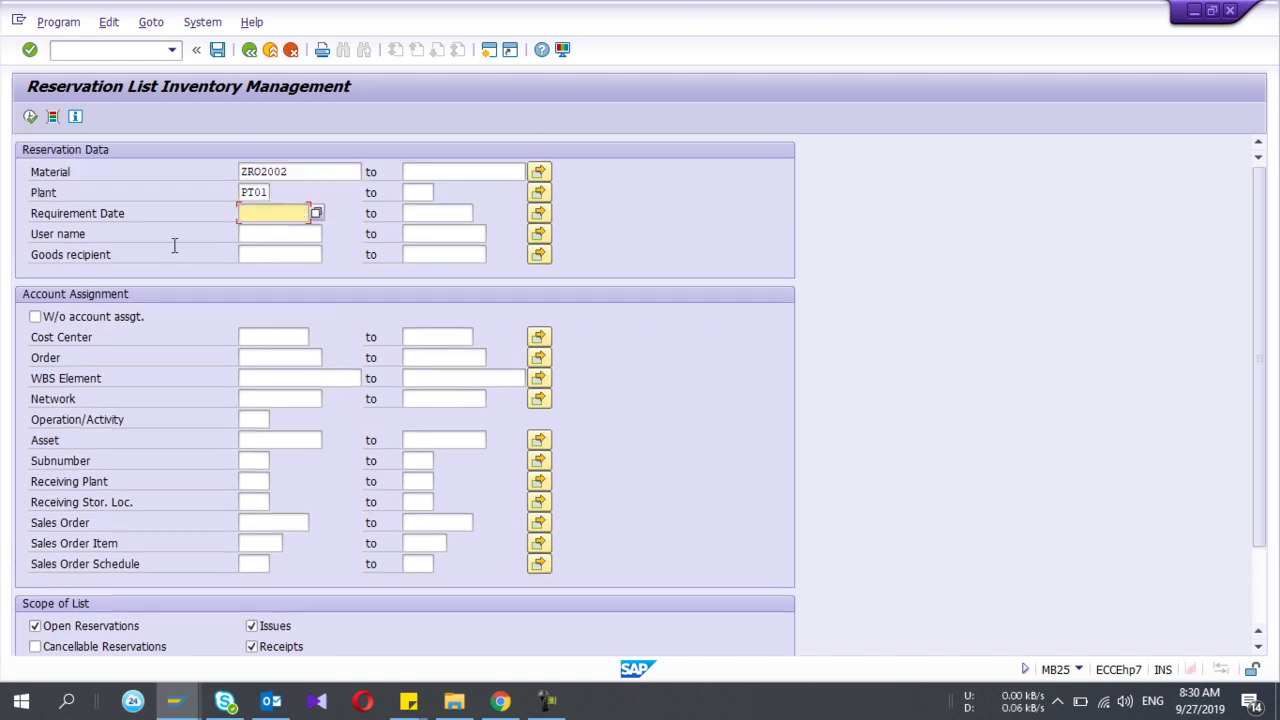
click(315, 214)
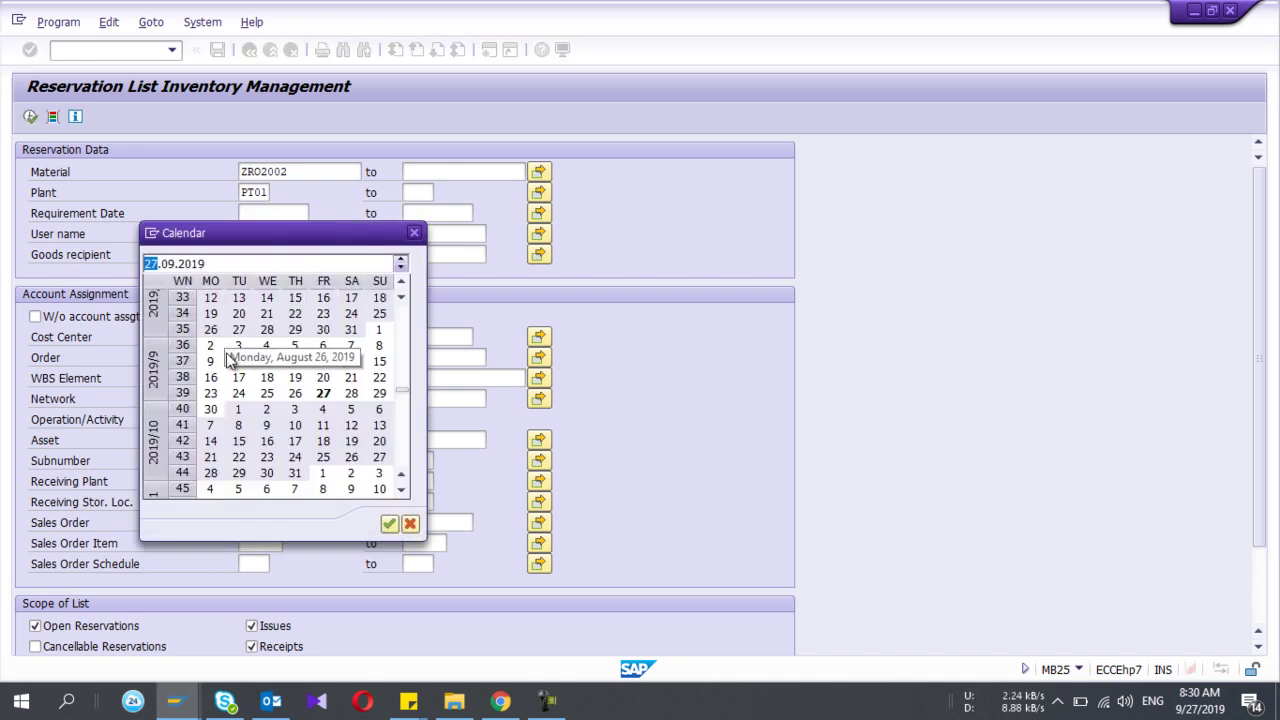
double_click(323, 395)
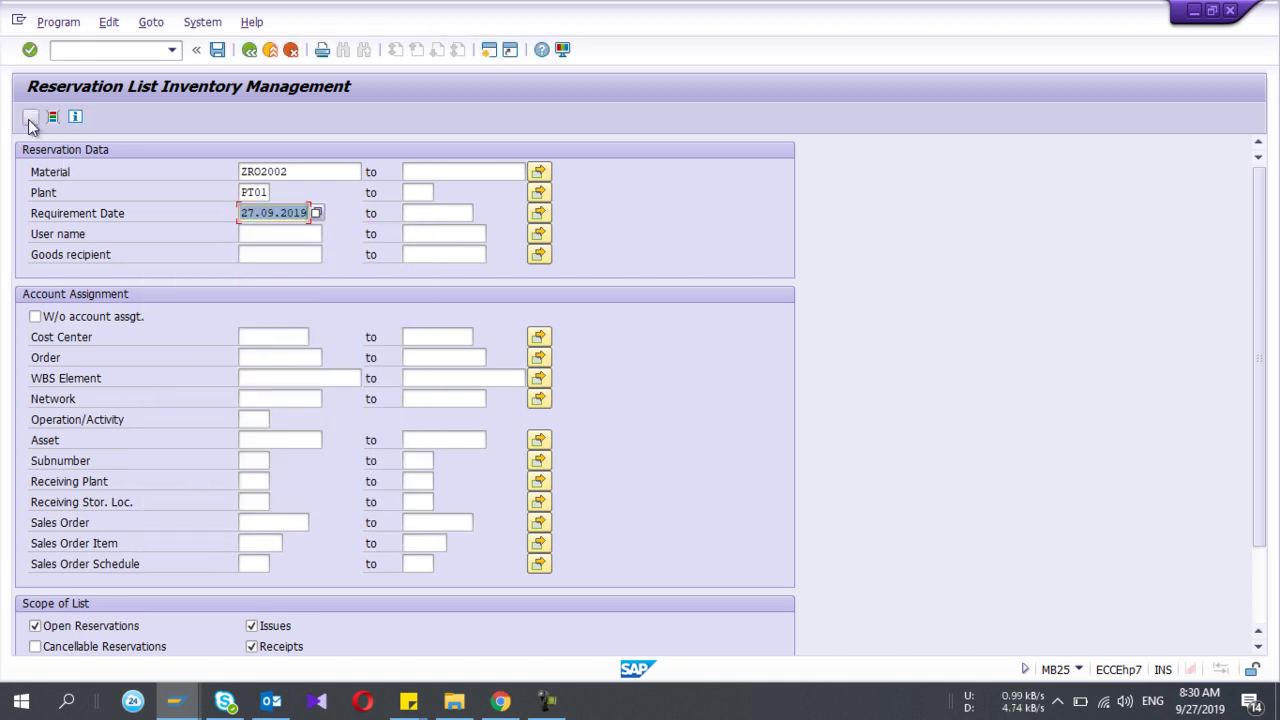
click(30, 117)
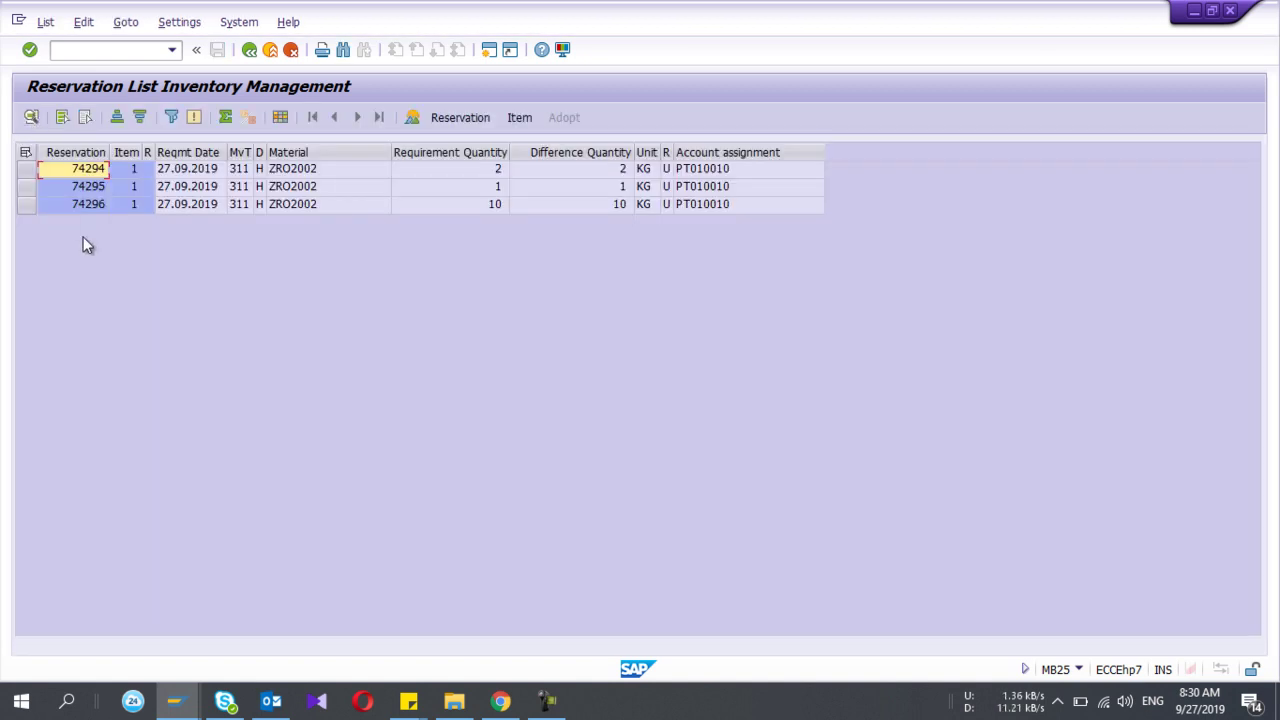
Mark reservation 74296 in the result list and go to the command field.
click(84, 208)
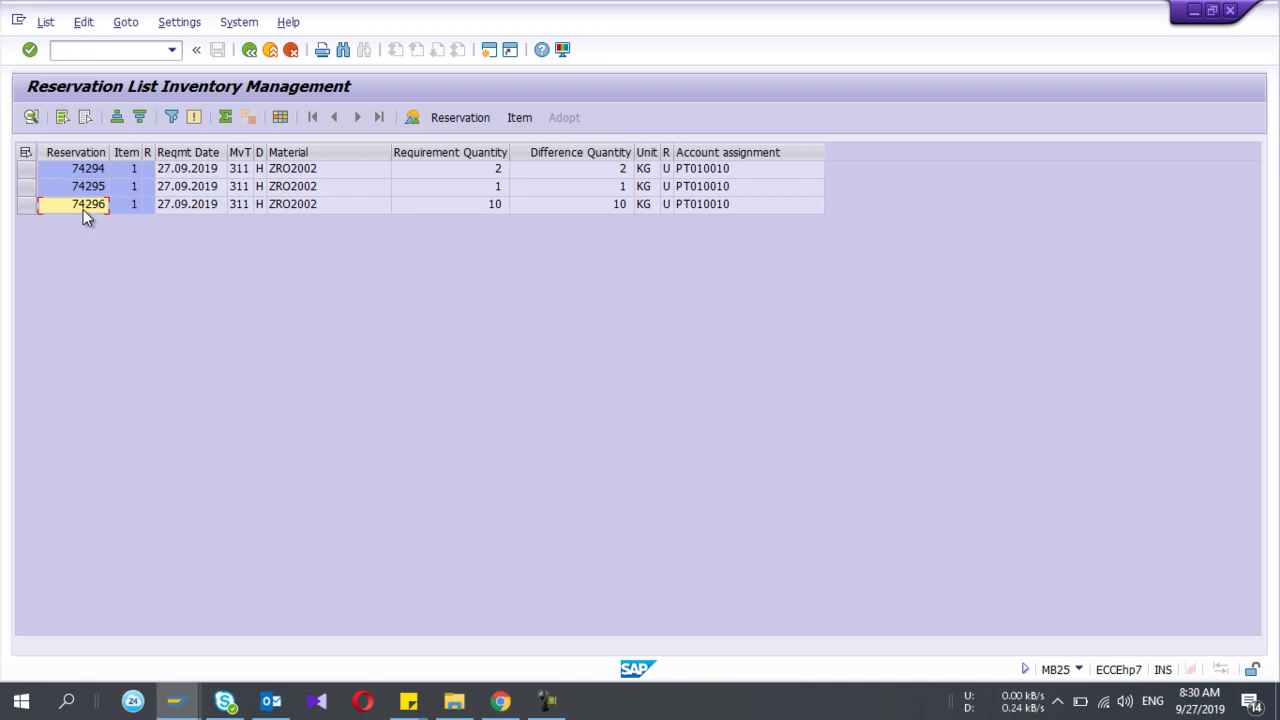
click(83, 209)
click(102, 50)
Open the MB1B transfer posting and attempt a reservation reference.
text(b1b)
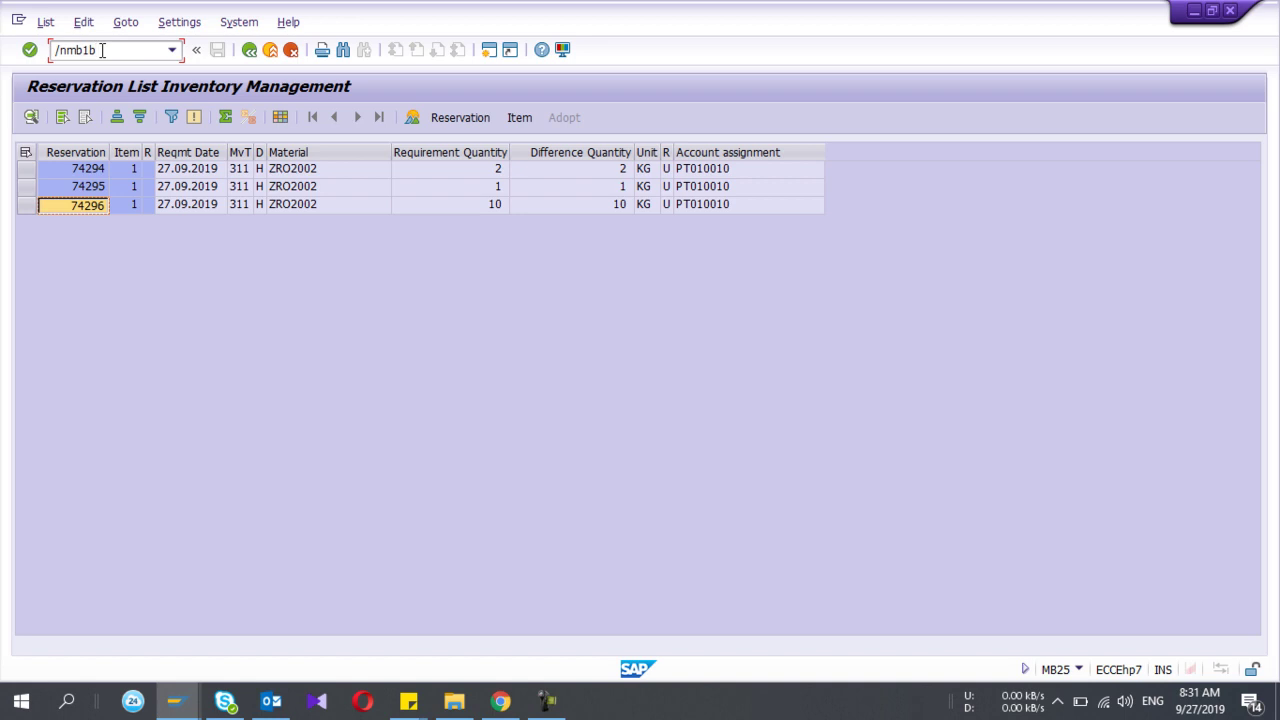
key(Return)
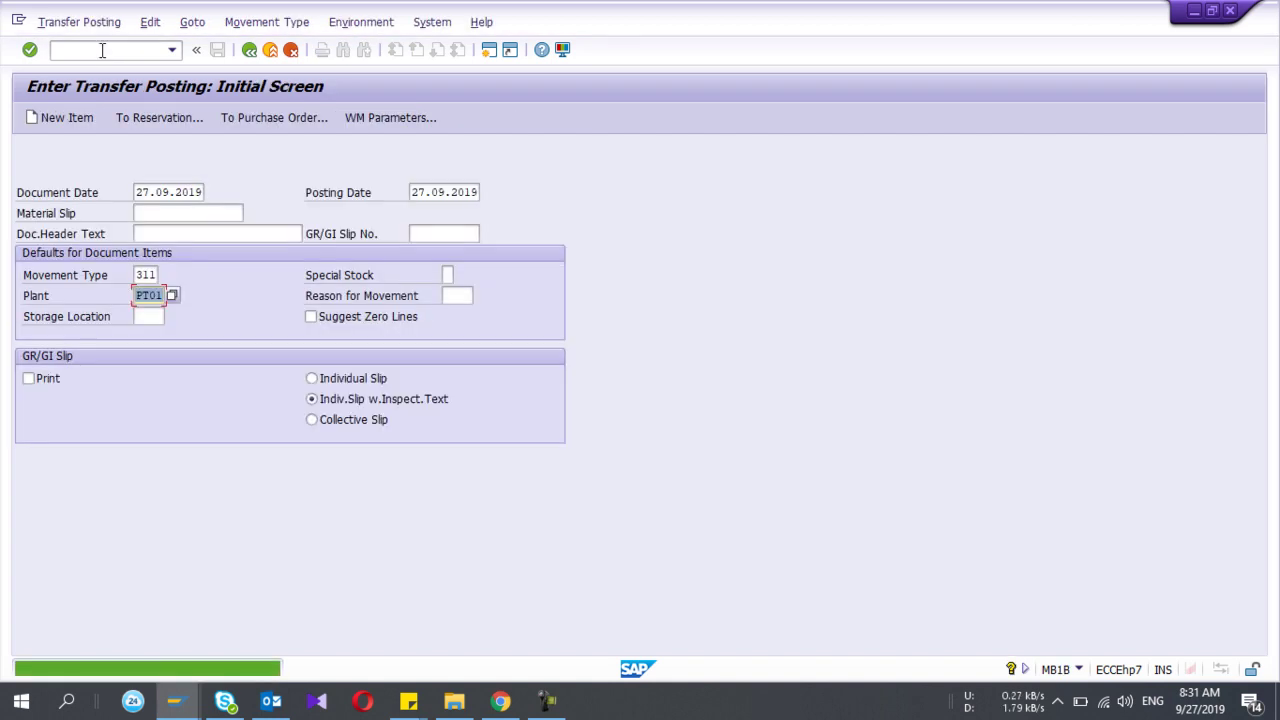
click(150, 122)
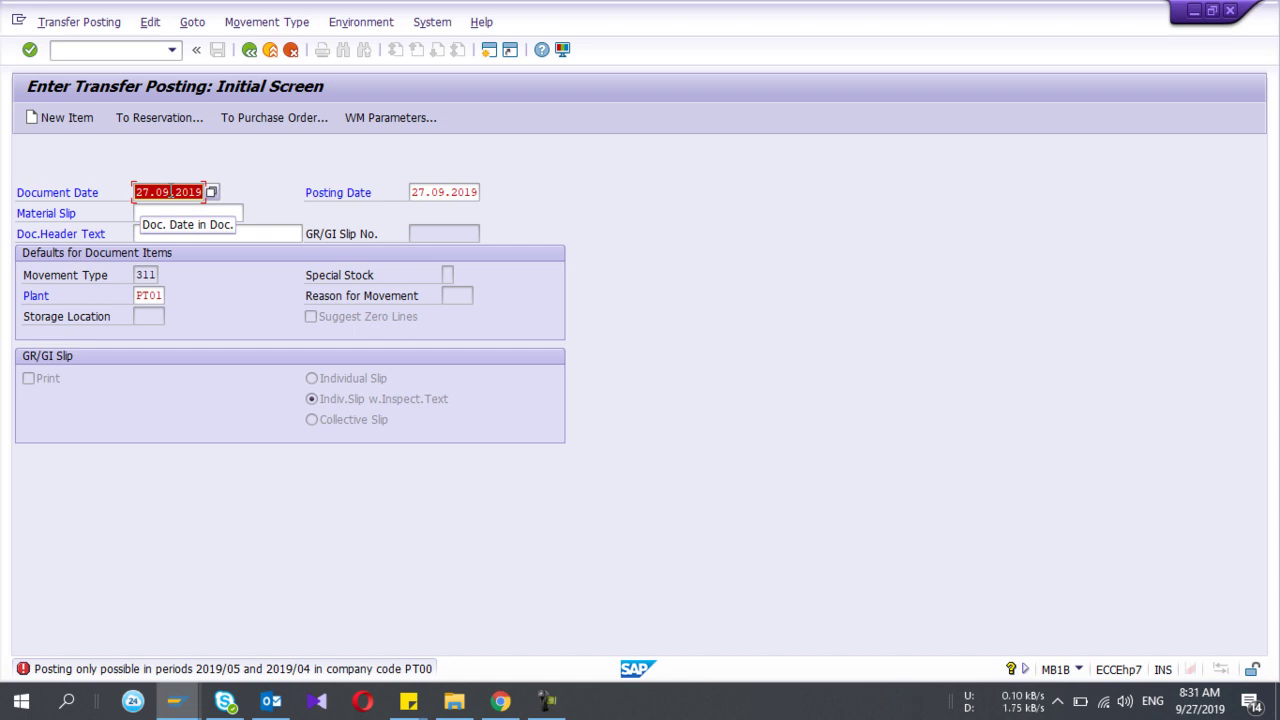
Change the document and posting date months to April.
click(170, 191)
key(BackSpace)
text(4)
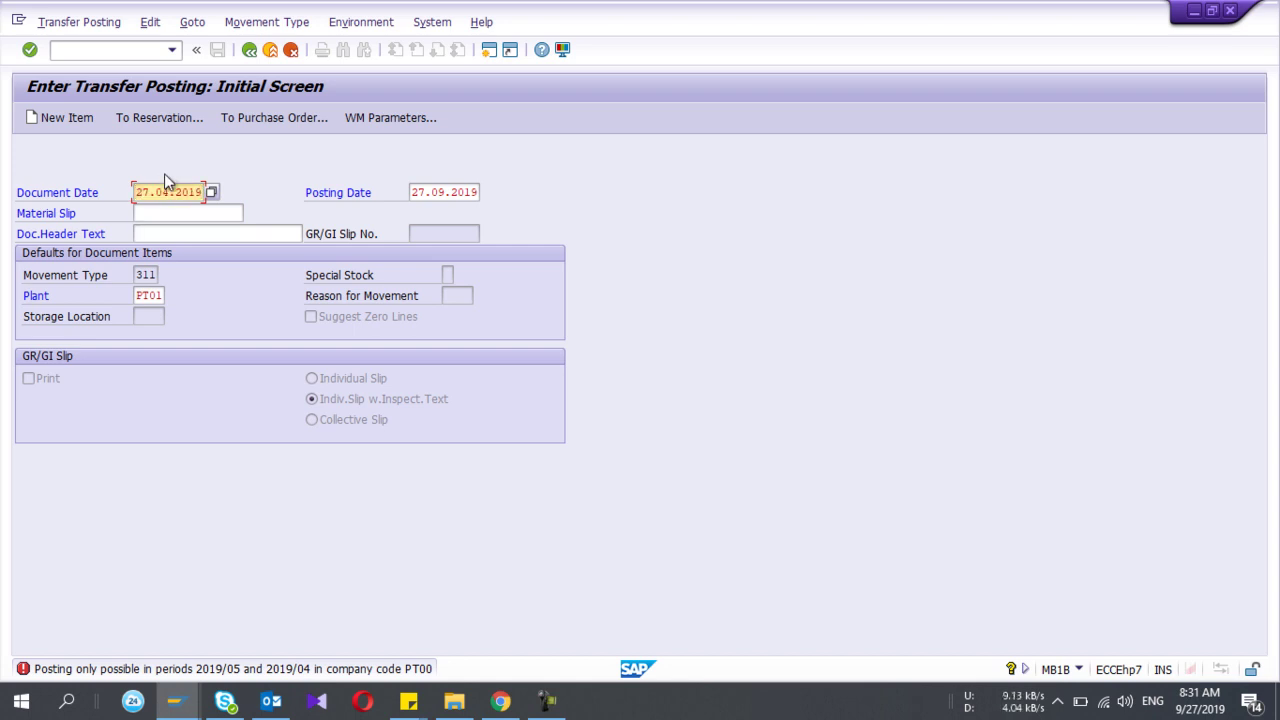
key(Return)
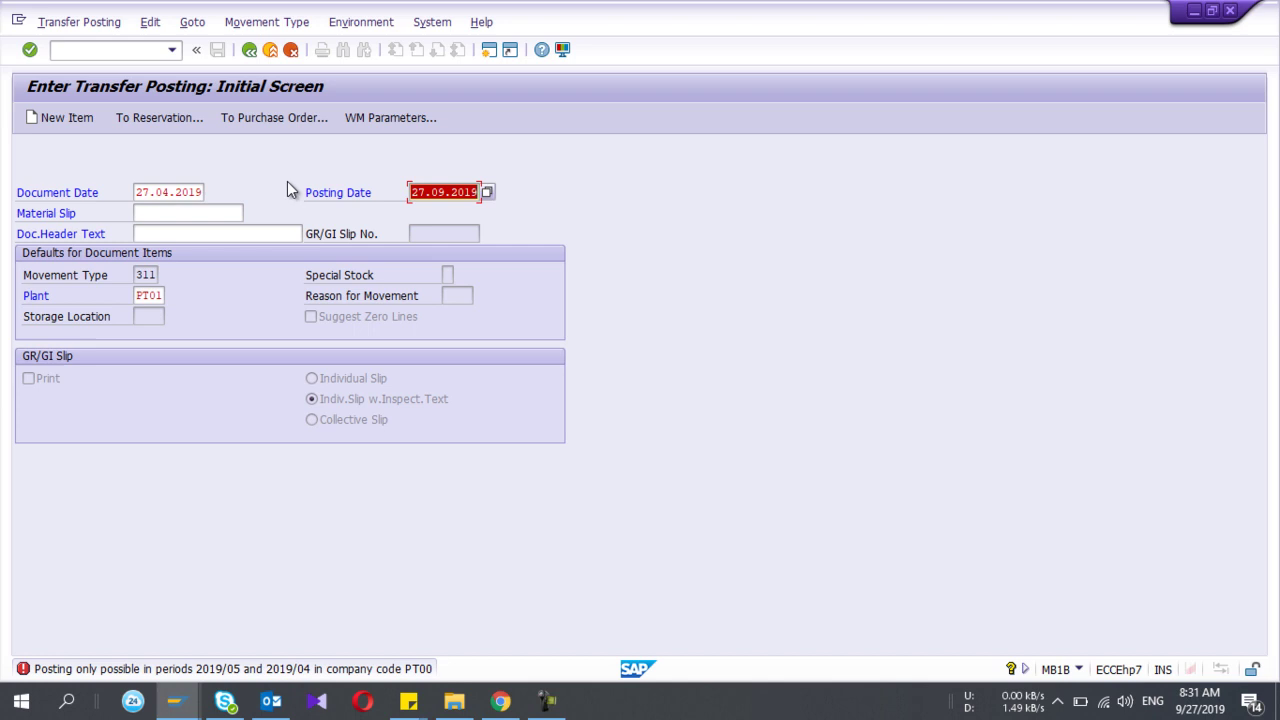
click(445, 192)
key(BackSpace)
text(4)
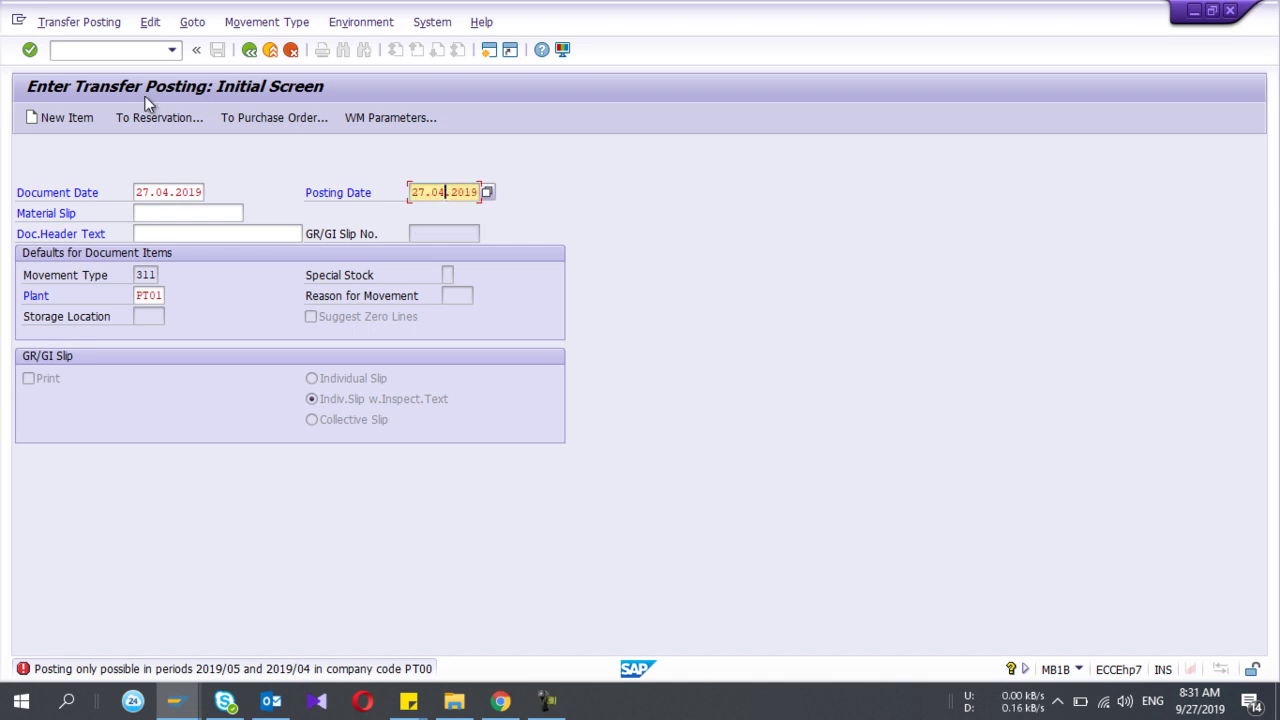
key(Return)
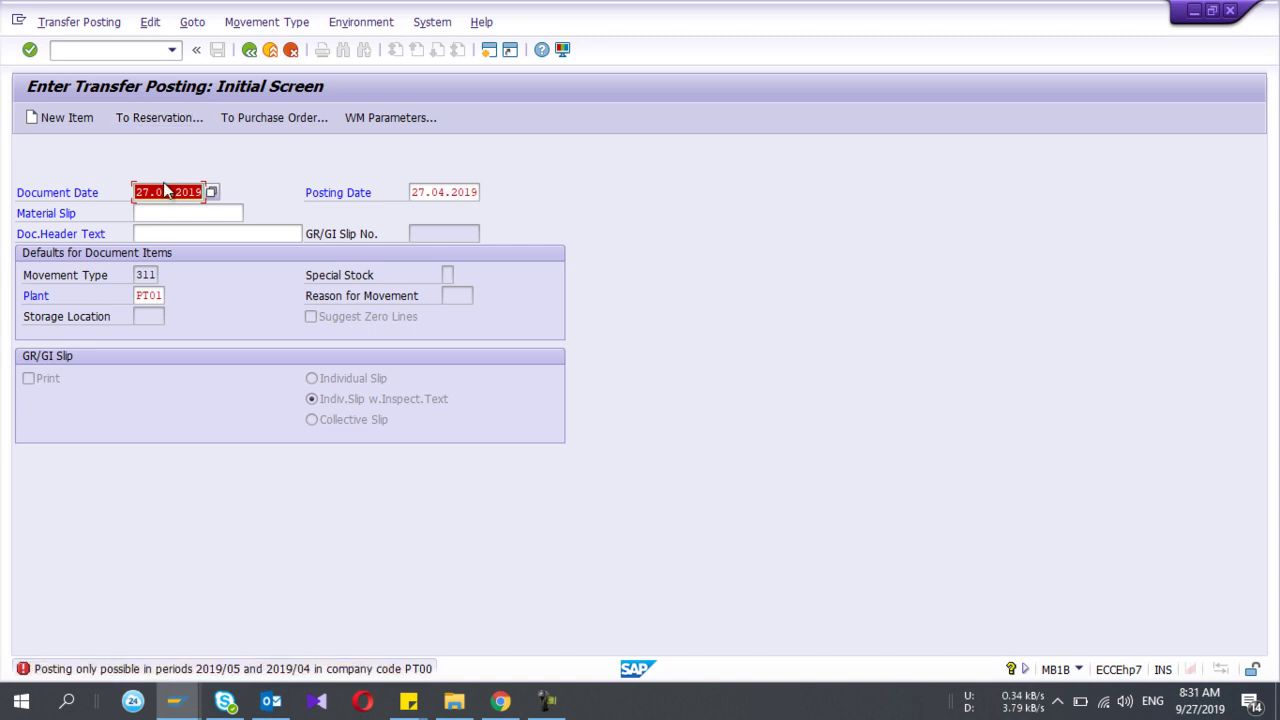
Correct the document and posting dates to 27.08.2019.
click(168, 192)
key(BackSpace)
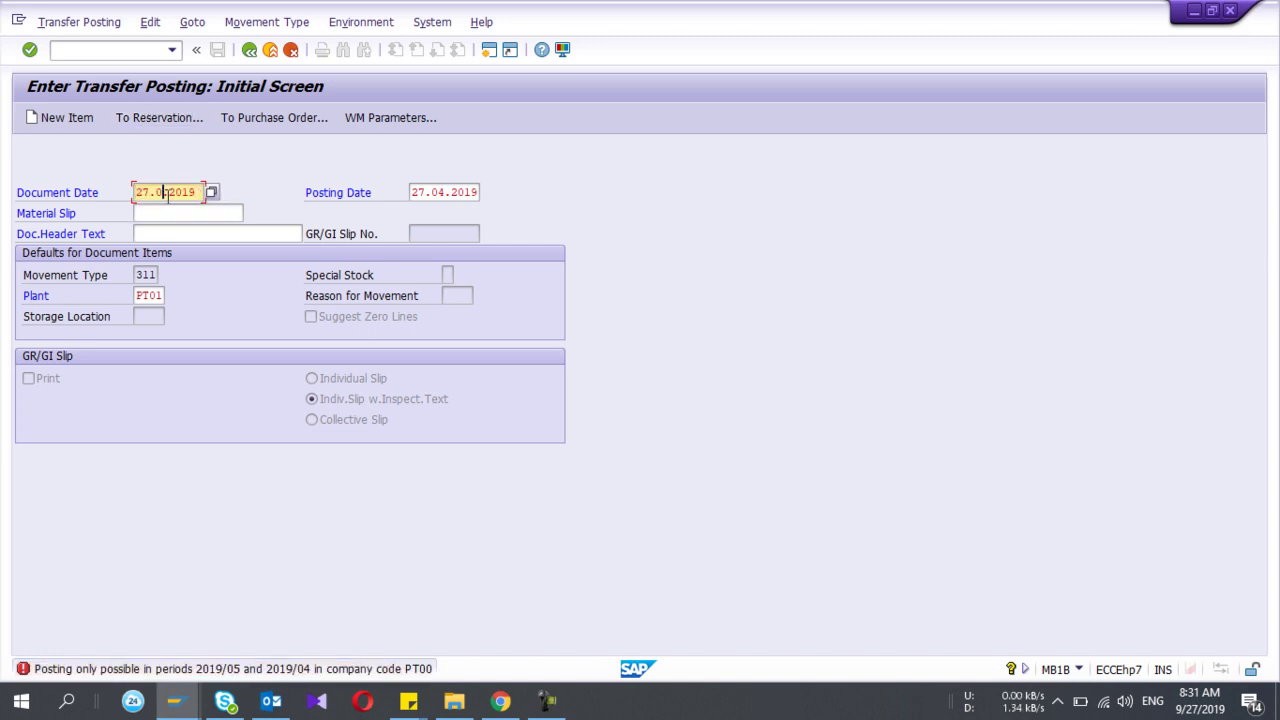
text(8)
key(Return)
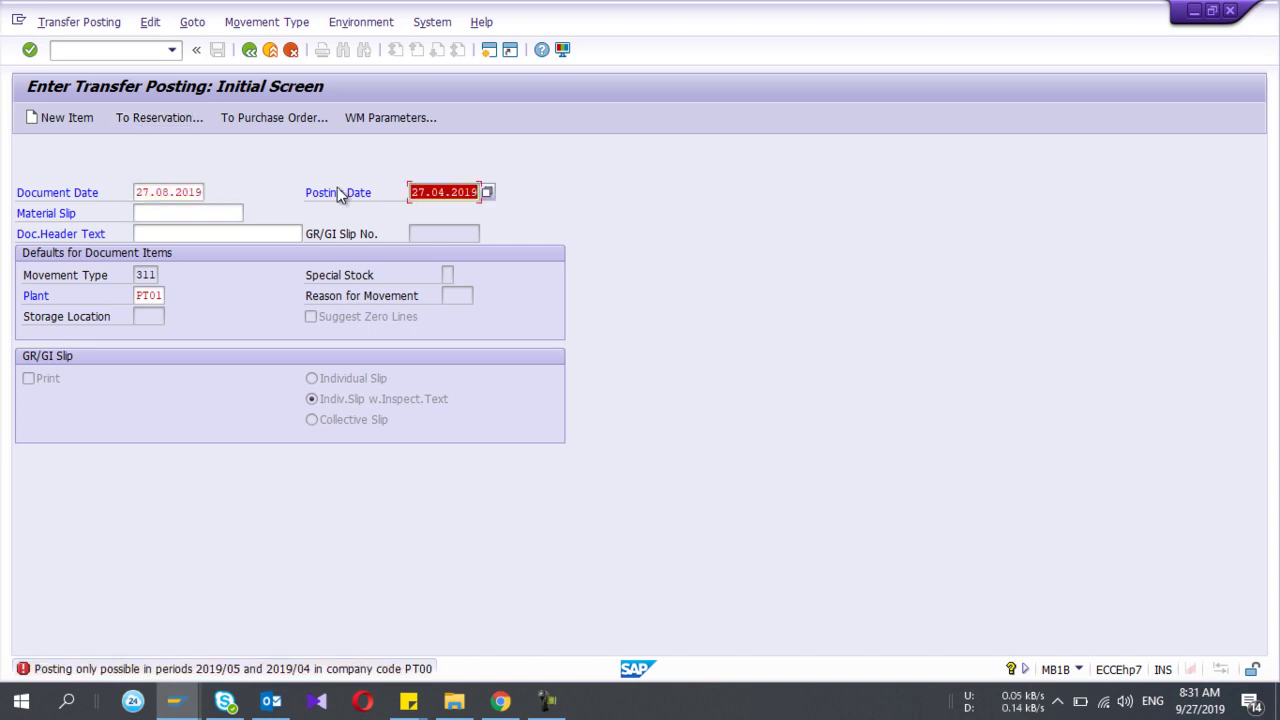
click(435, 193)
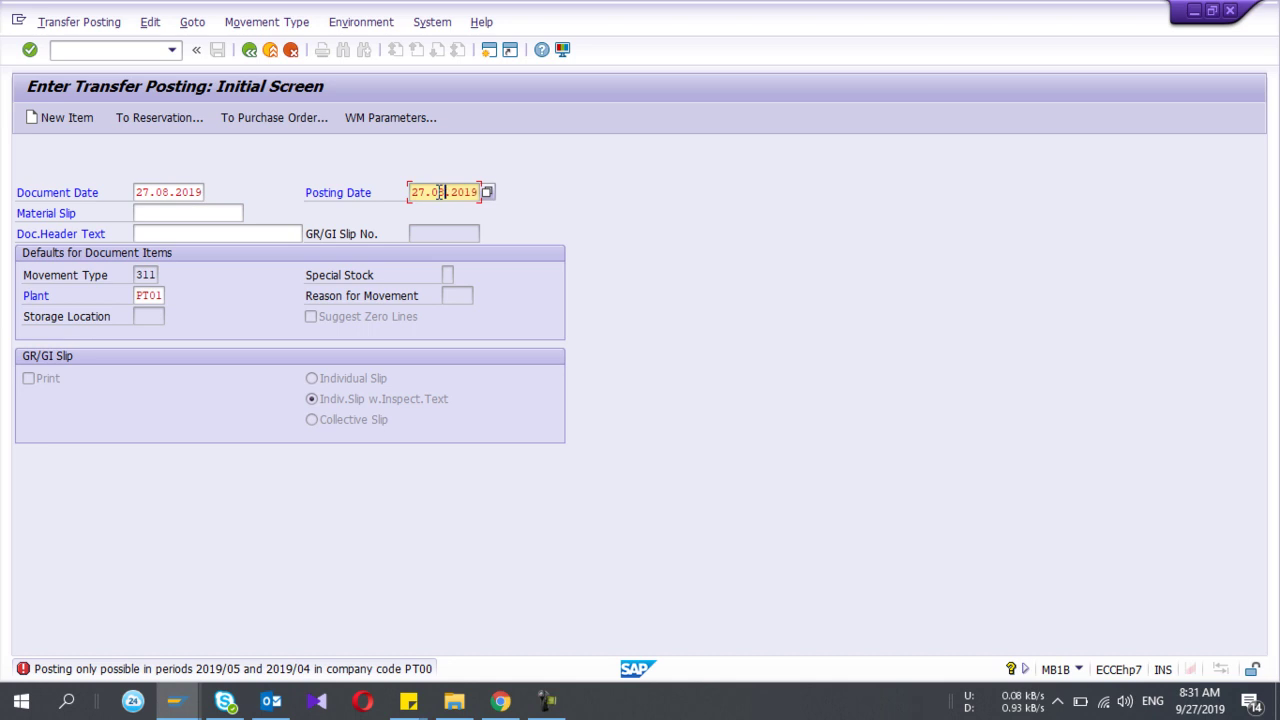
text(8)
click(155, 118)
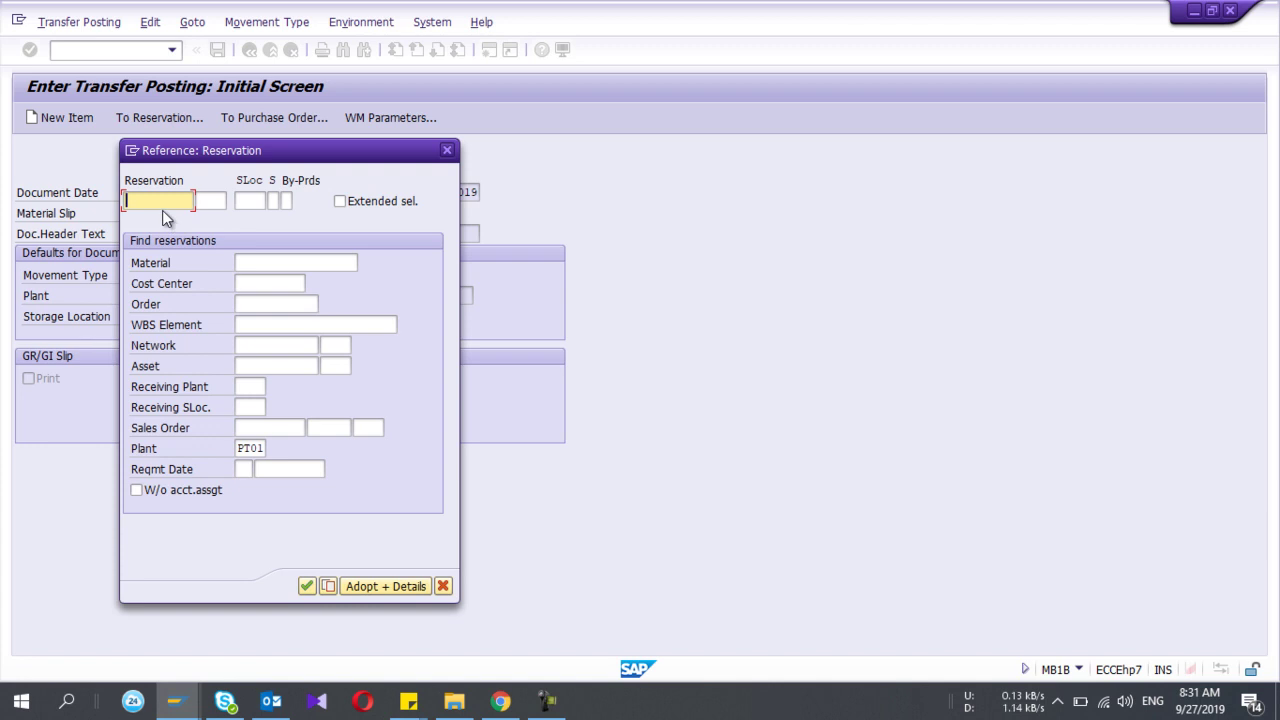
Enter reservation 74296 and adopt it with details into the transfer posting.
text(74296)
click(325, 586)
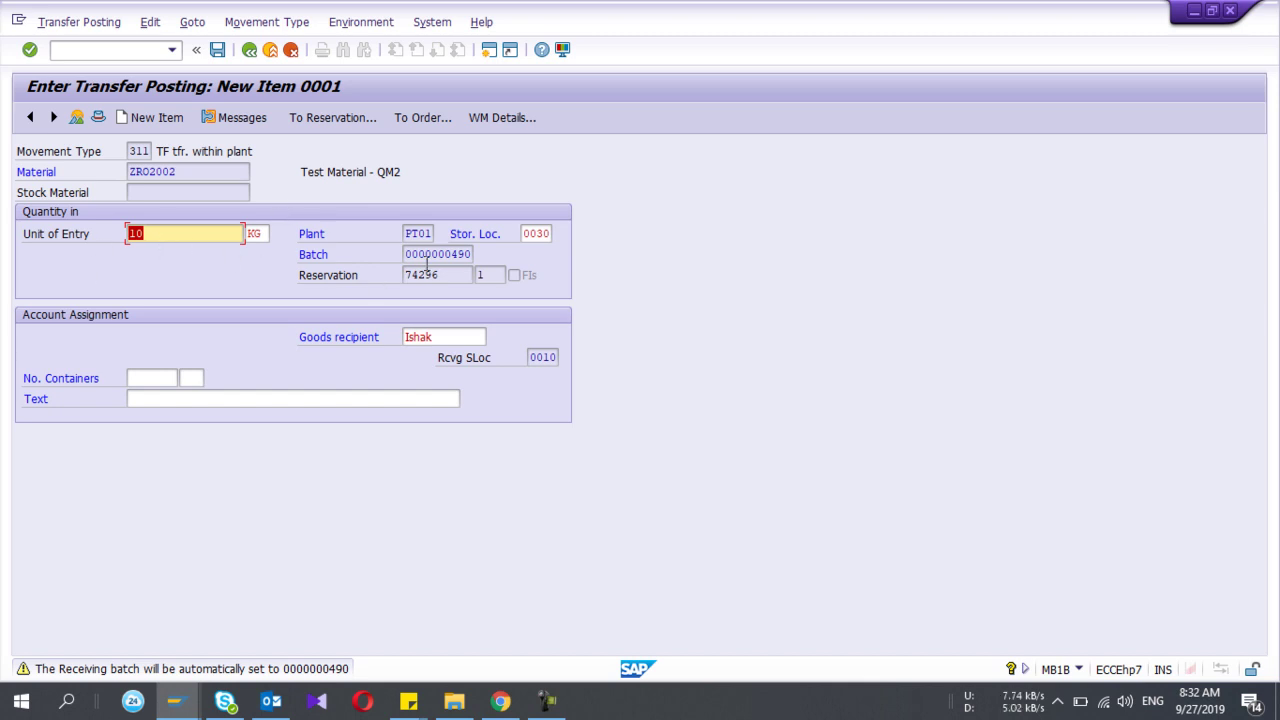
click(189, 231)
click(219, 50)
click(219, 50)
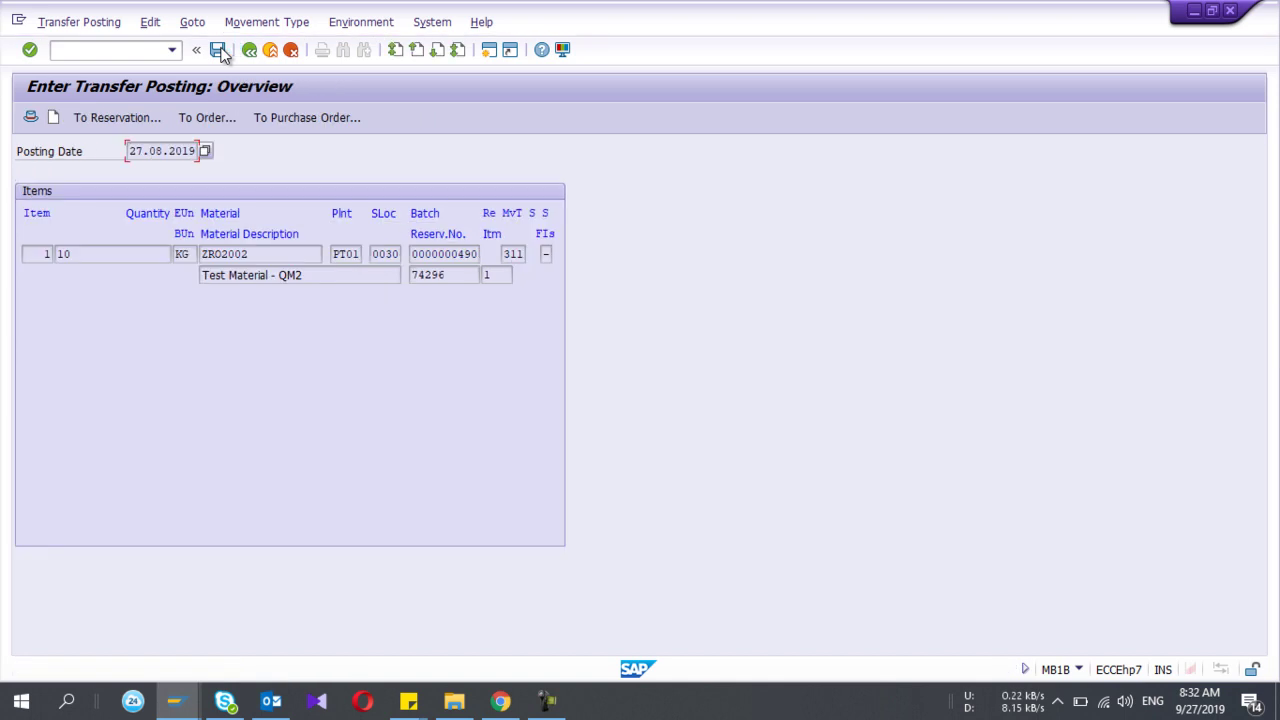
click(219, 50)
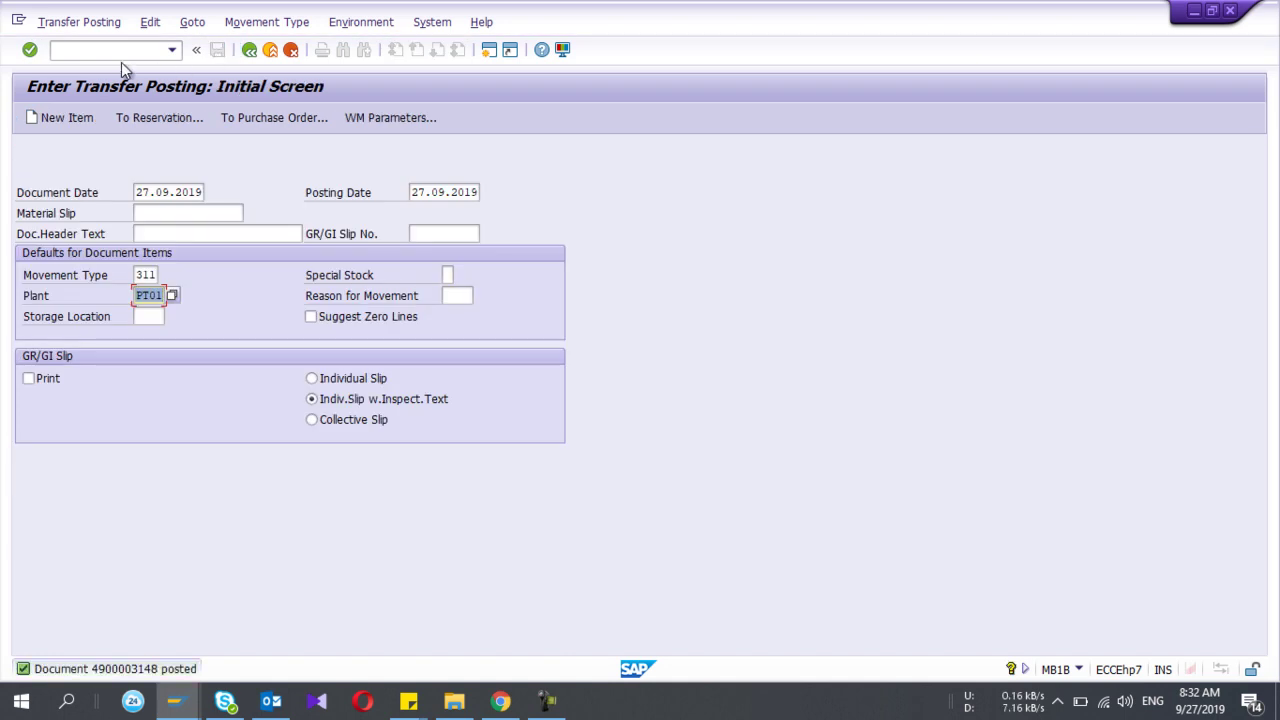
Run the MMBE stock overview for ZRO2002 in plant PT01.
click(108, 55)
text(/n)
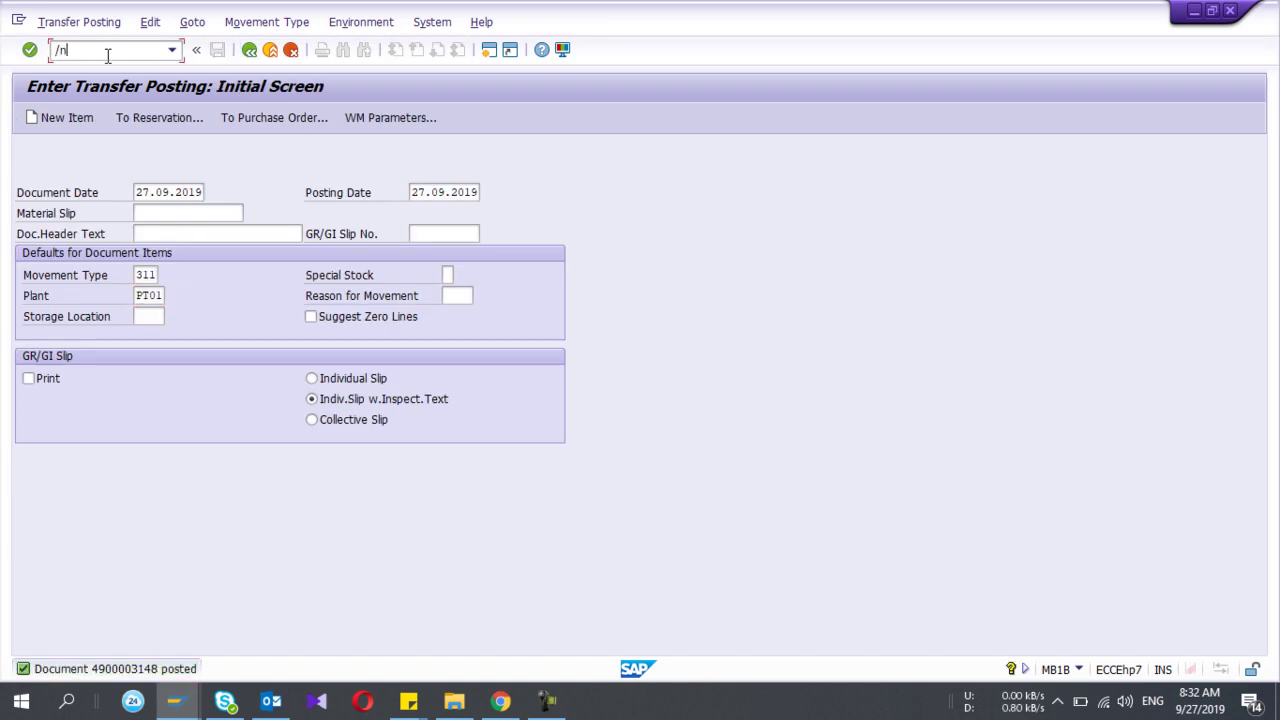
text(mmbe)
key(Return)
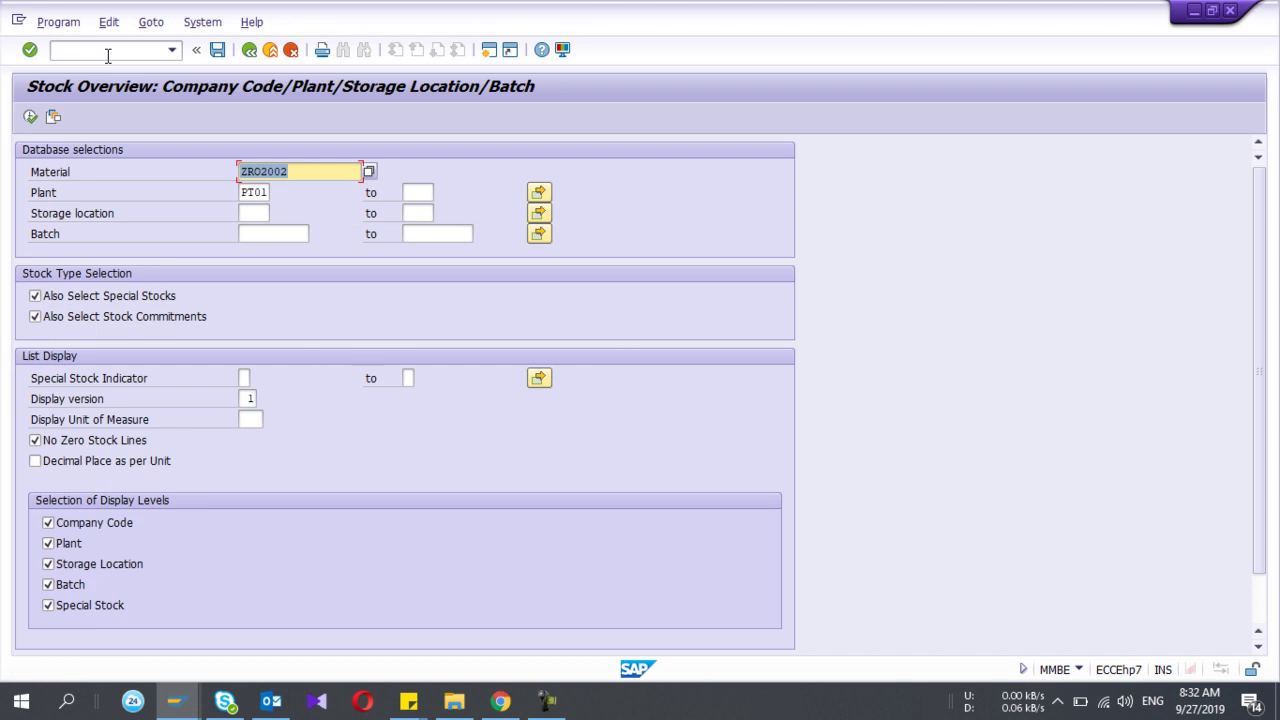
click(30, 117)
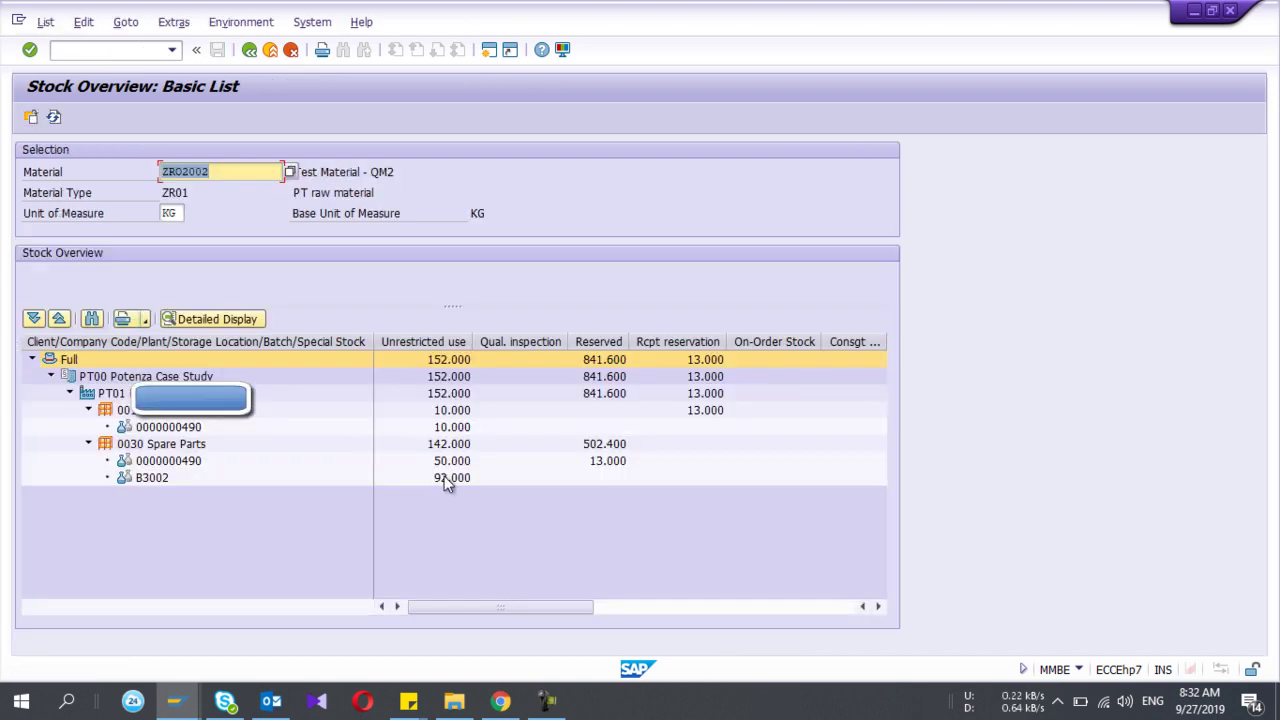
click(455, 428)
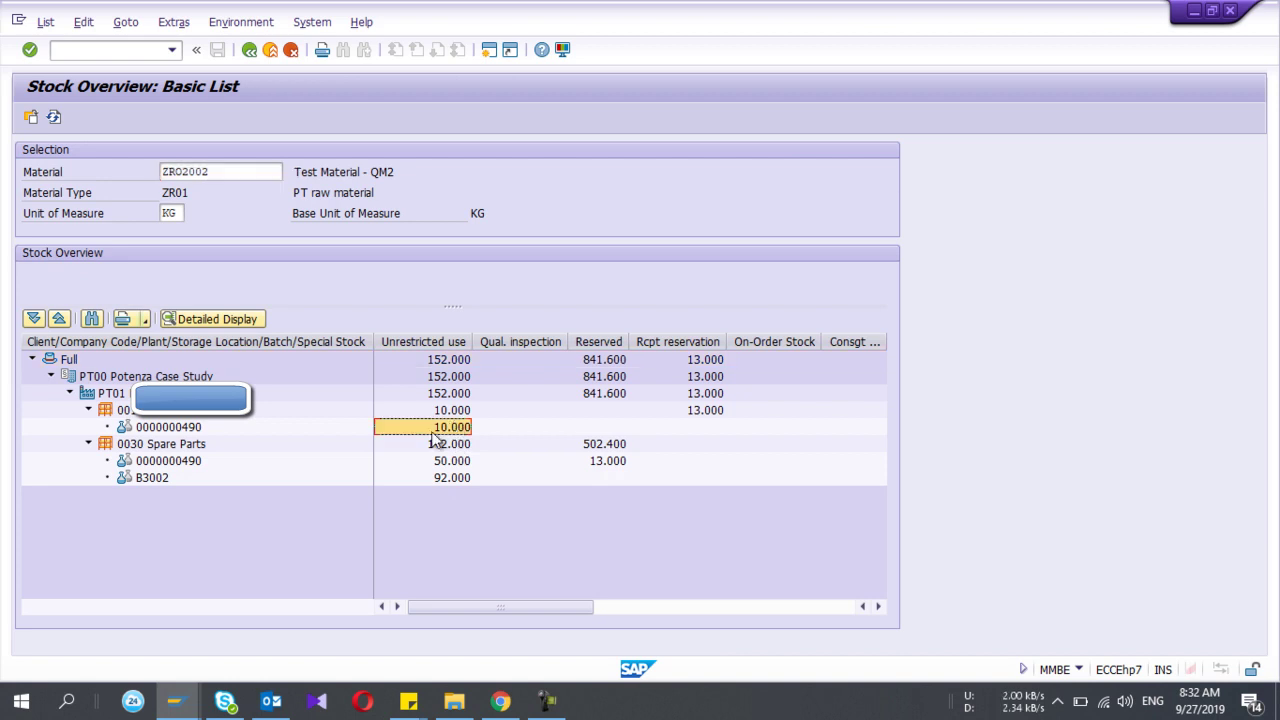
click(442, 465)
click(442, 429)
click(137, 45)
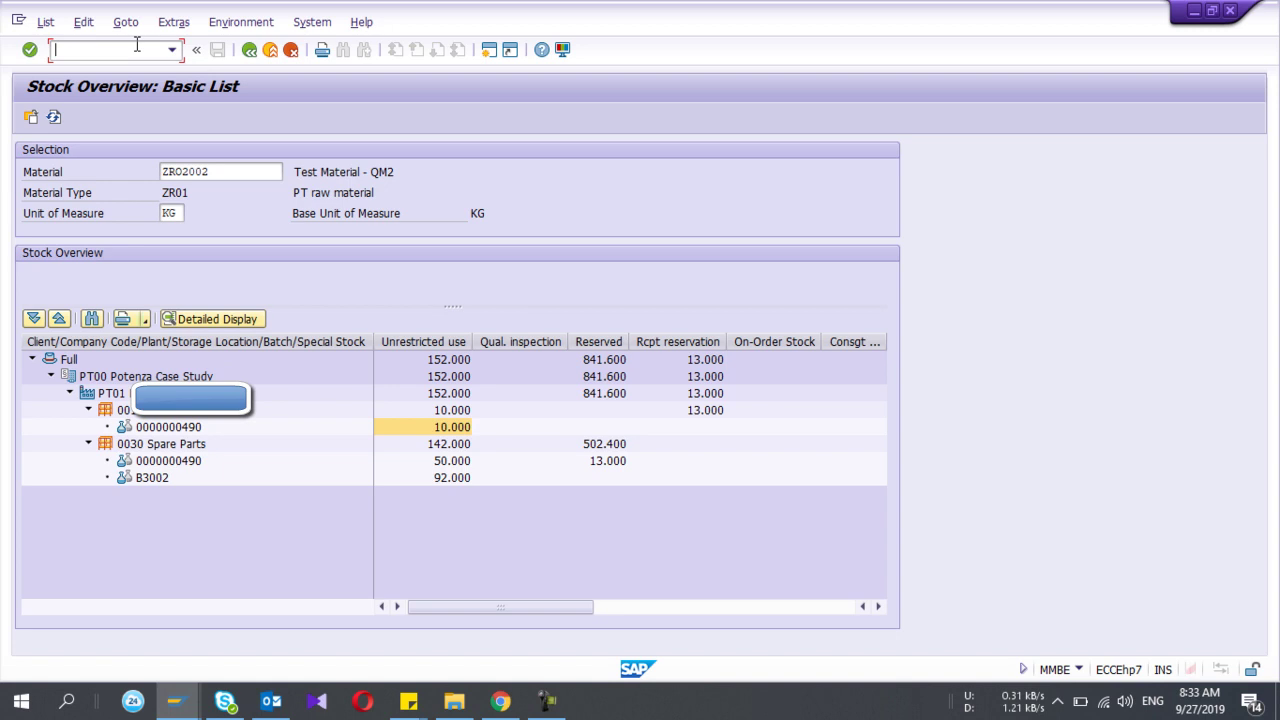
click(249, 50)
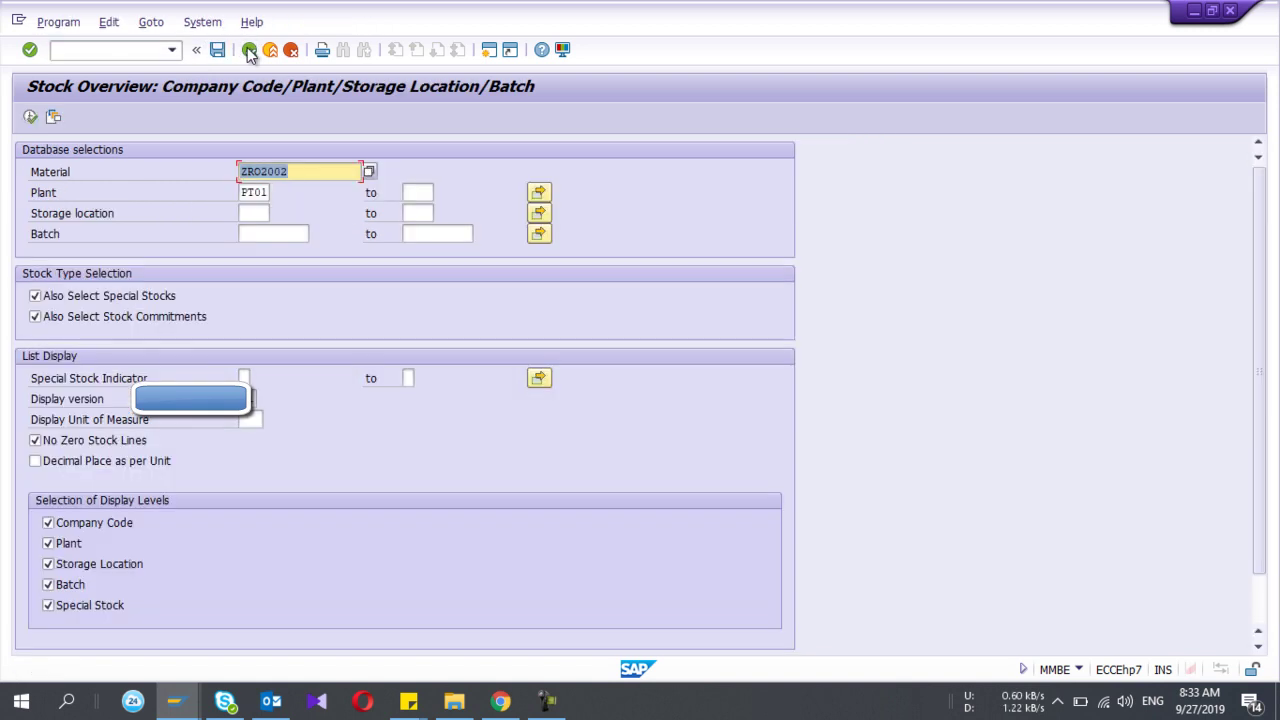